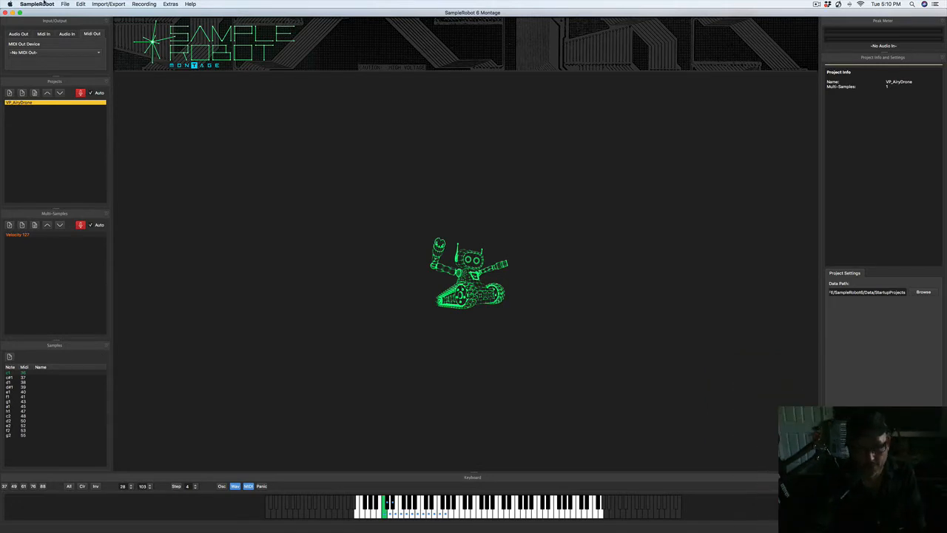
Start a new project with the Project Wizard and choose Automatic Recording (MIDI Instruments) as the recording mode
{"action": "left_click", "coordinate": [27, 5]}
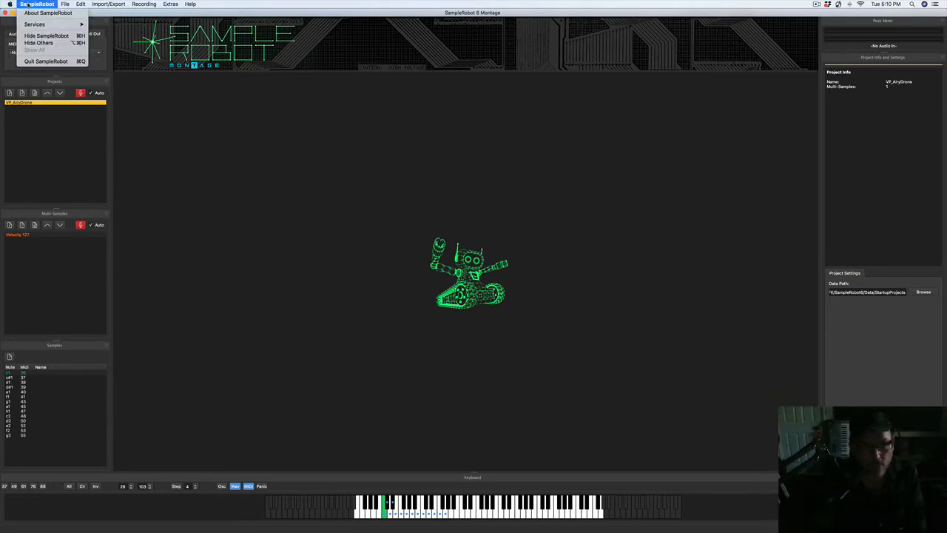
{"action": "mouse_move", "coordinate": [68, 4]}
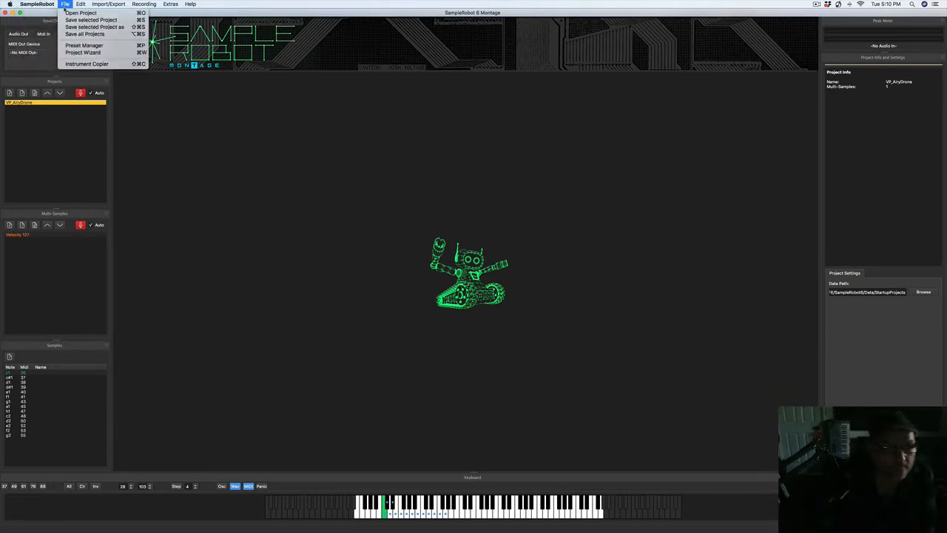
{"action": "left_click", "coordinate": [77, 53]}
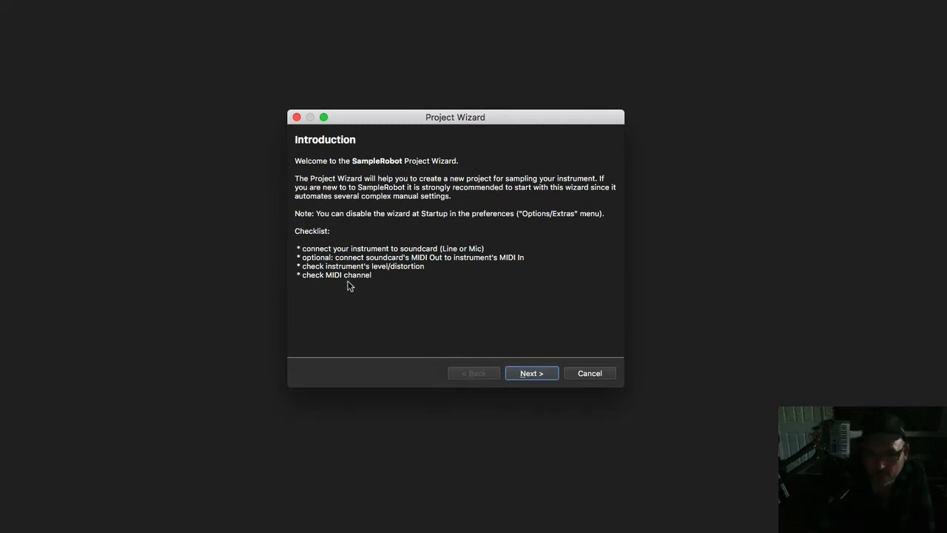
{"action": "left_click", "coordinate": [527, 374]}
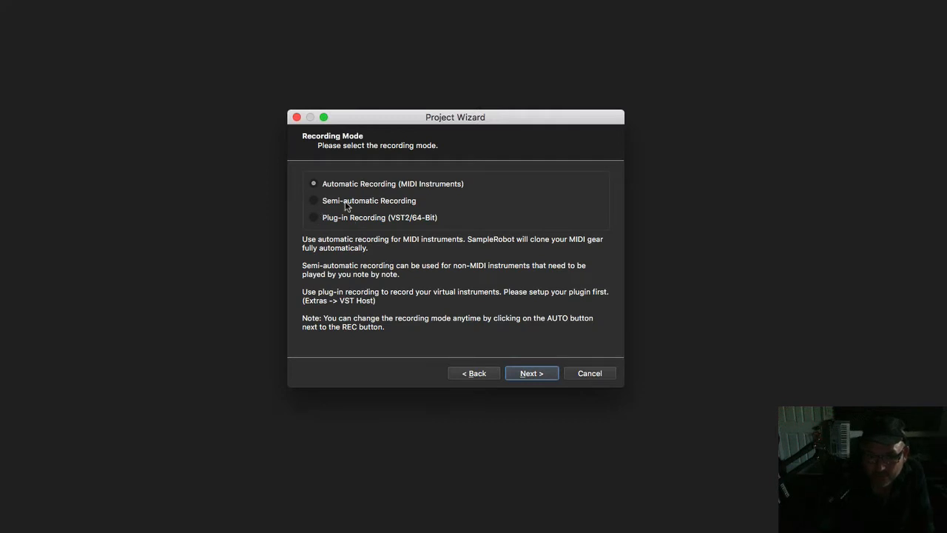
{"action": "left_click", "coordinate": [529, 374]}
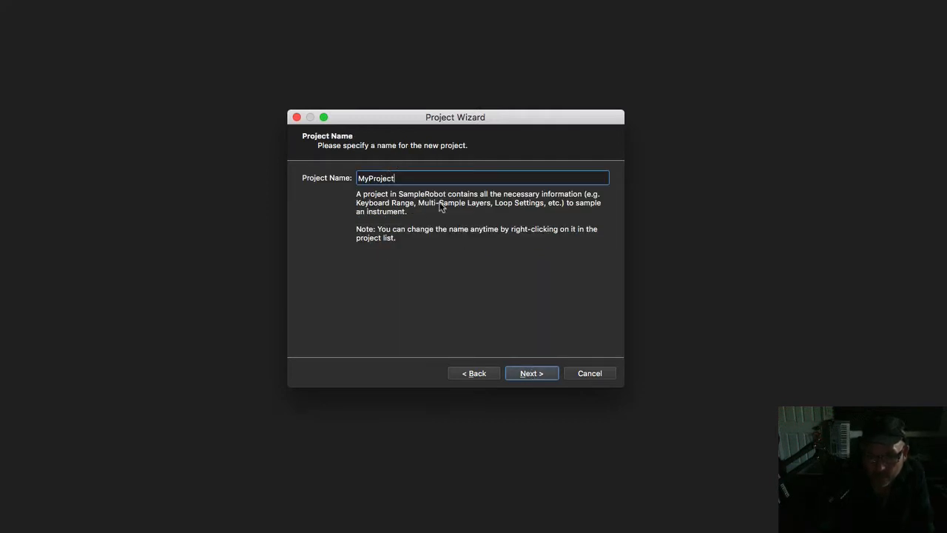
Name the new project Scary Storm and accept the default data path
{"action": "key", "text": "super+a"}
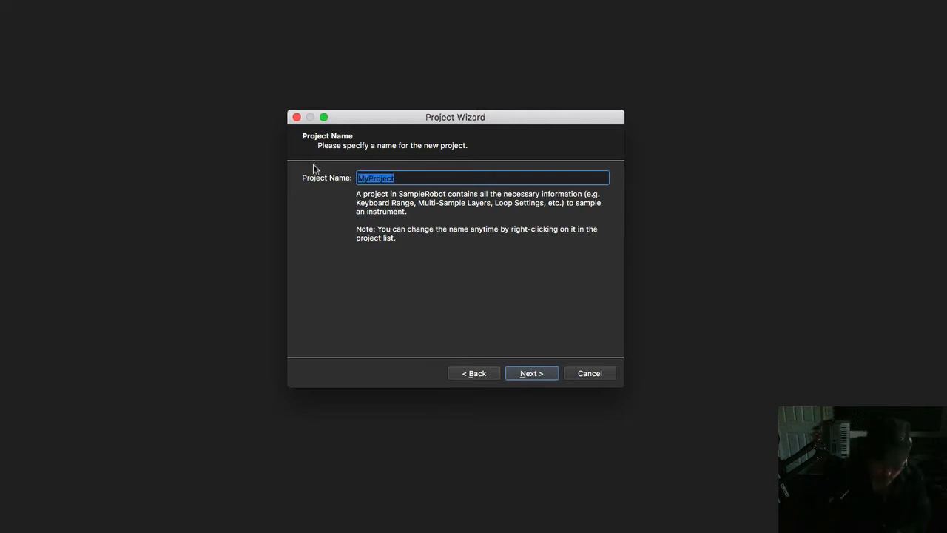
{"action": "type", "text": "Scary Storm"}
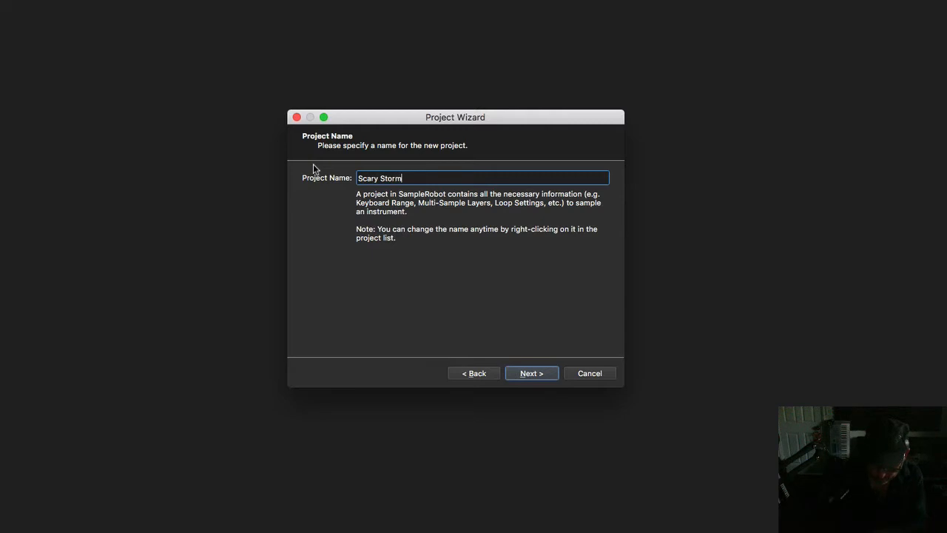
{"action": "key", "text": "Return"}
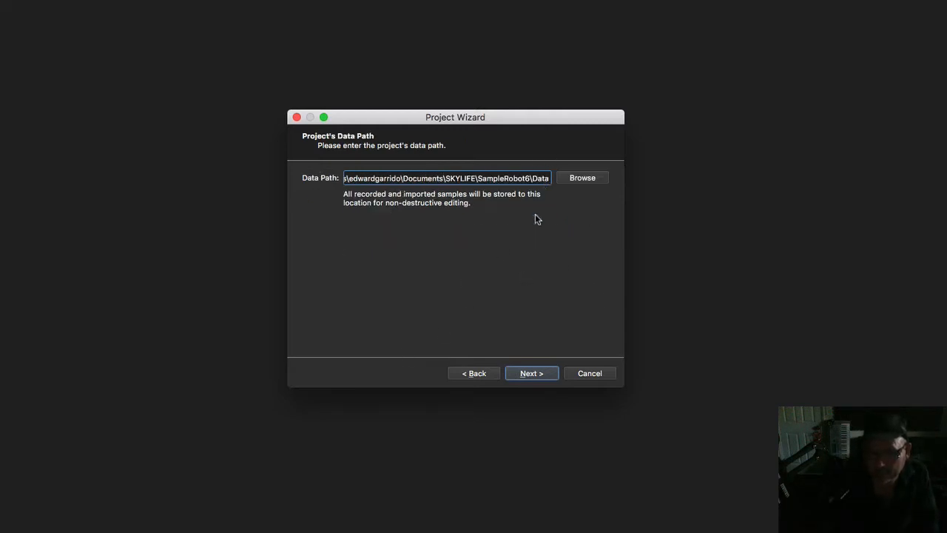
{"action": "left_click", "coordinate": [526, 374]}
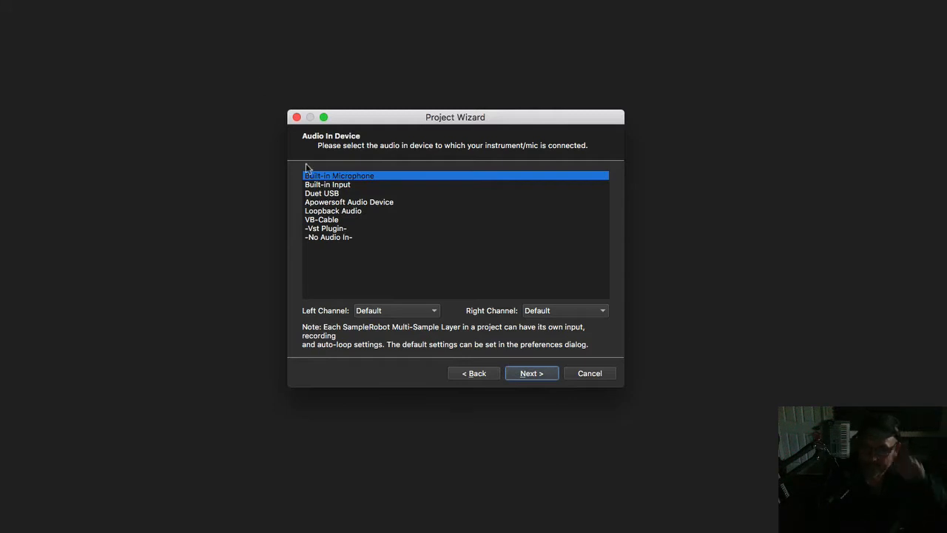
Choose Vst Plugin as the audio in device with the 44.1KHz, Stereo, 16bit sample format
{"action": "left_click", "coordinate": [329, 230]}
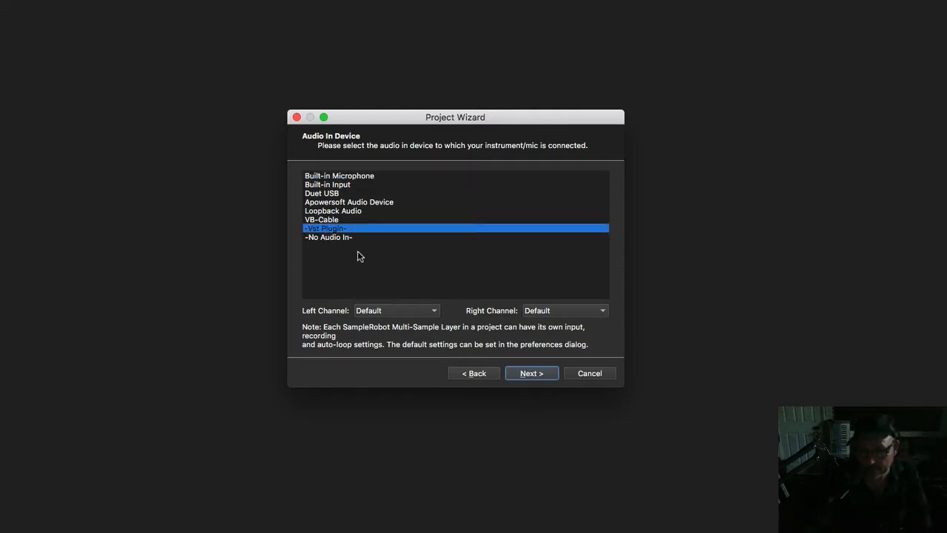
{"action": "left_click", "coordinate": [524, 376]}
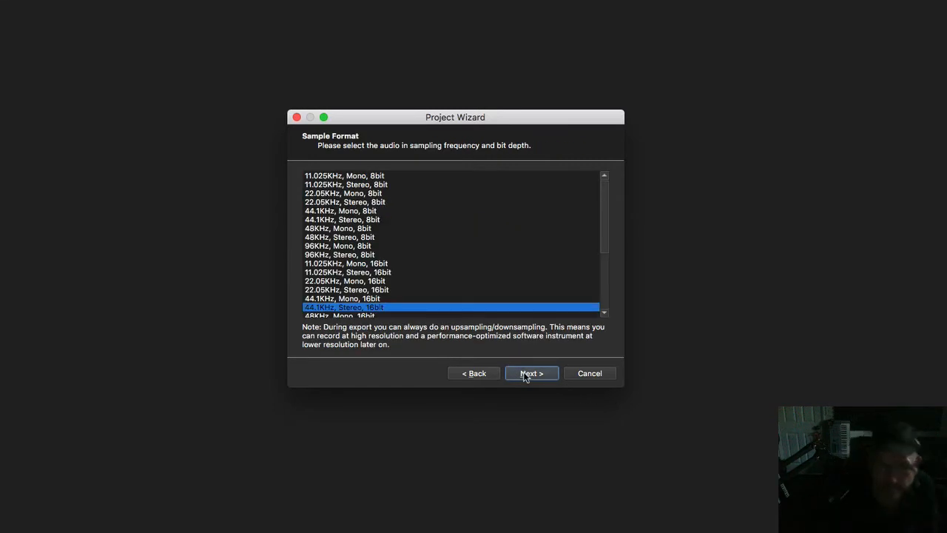
{"action": "left_click", "coordinate": [524, 376]}
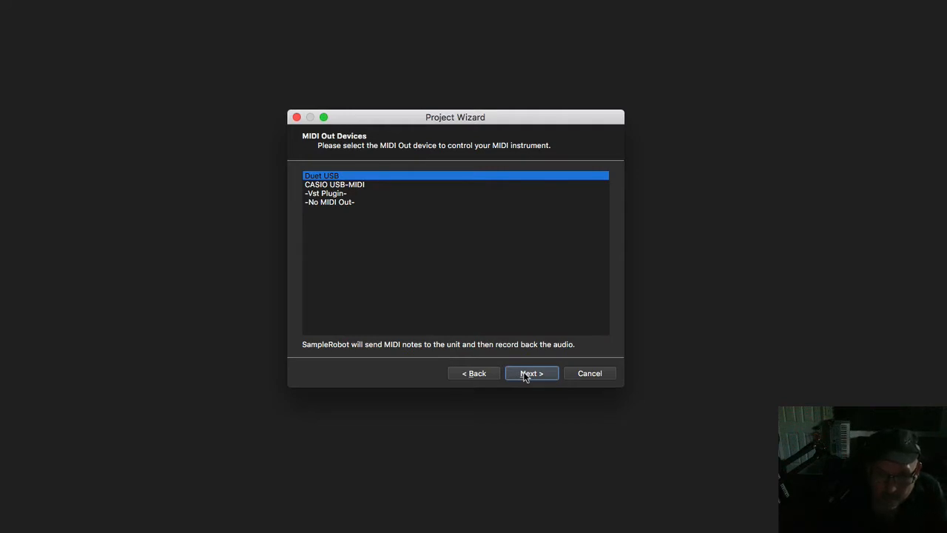
Choose Vst Plugin as the MIDI Out device, keeping MIDI channel 1 and MIDI program 1
{"action": "left_click", "coordinate": [334, 195]}
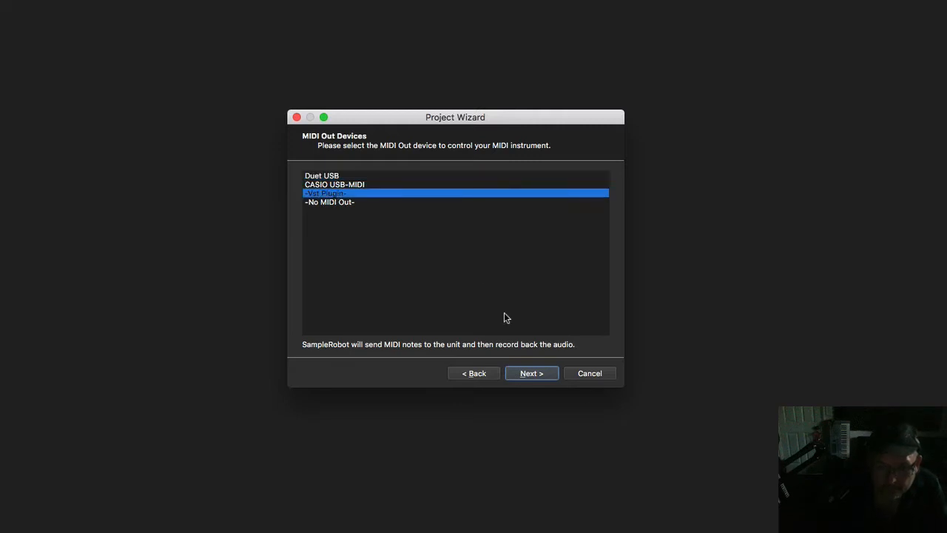
{"action": "left_click", "coordinate": [549, 377]}
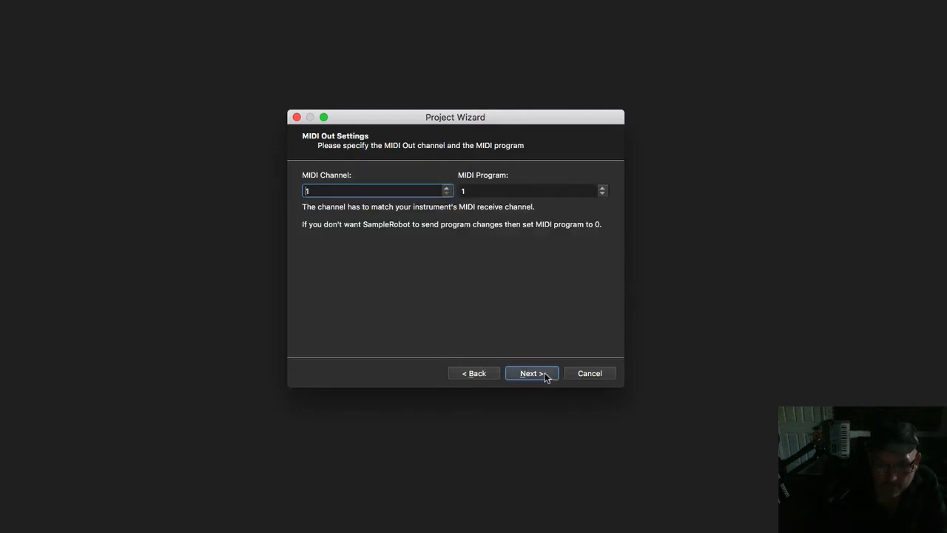
{"action": "left_click", "coordinate": [544, 372]}
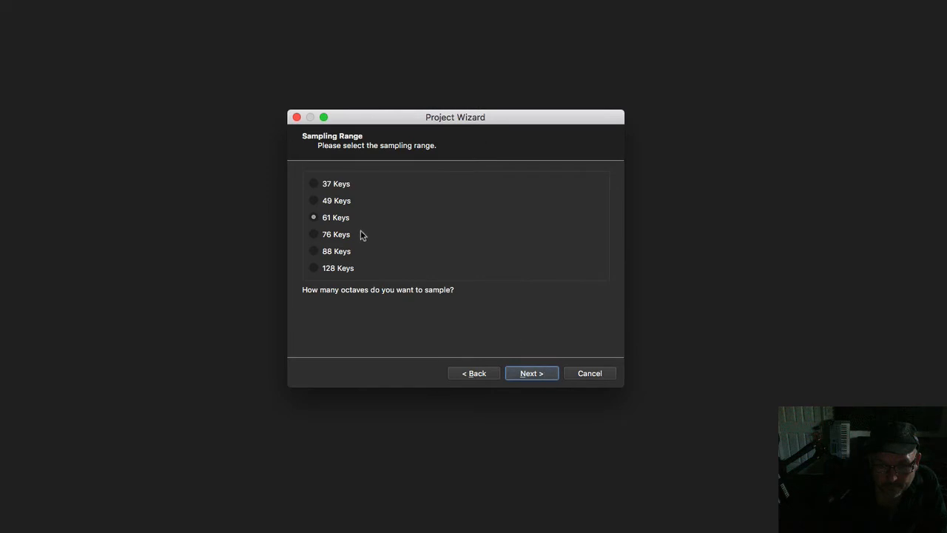
Set the sampling range to 37 keys with 1 velocity layer and a key step of 4
{"action": "left_click", "coordinate": [314, 184]}
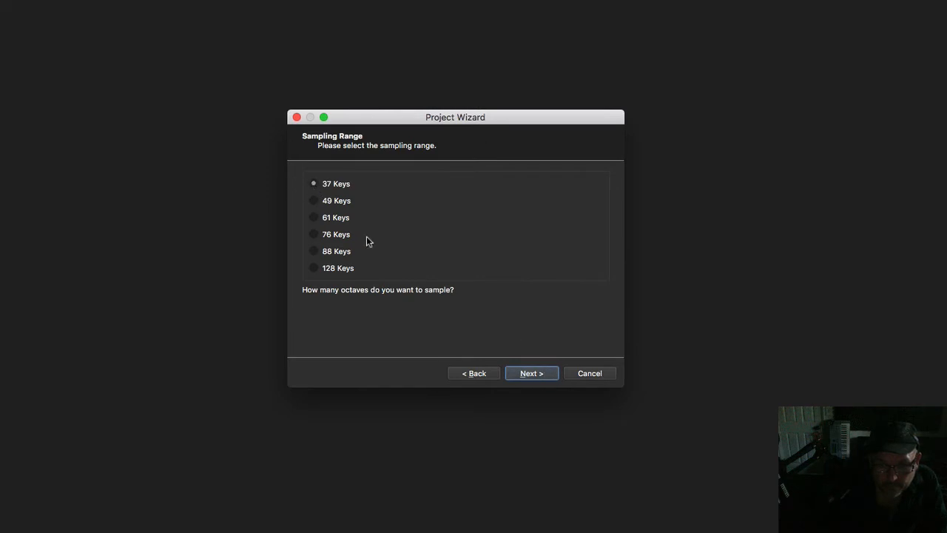
{"action": "left_click", "coordinate": [539, 375]}
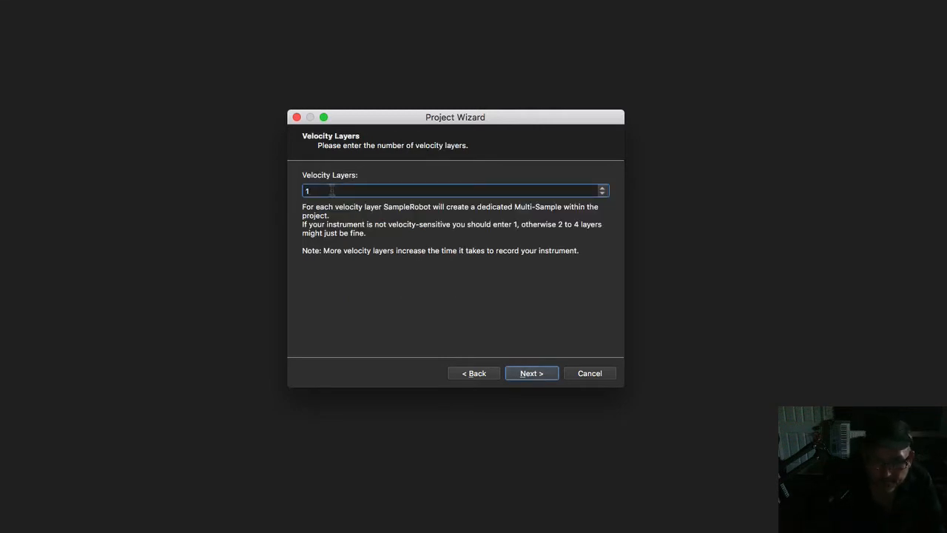
{"action": "left_click", "coordinate": [531, 374]}
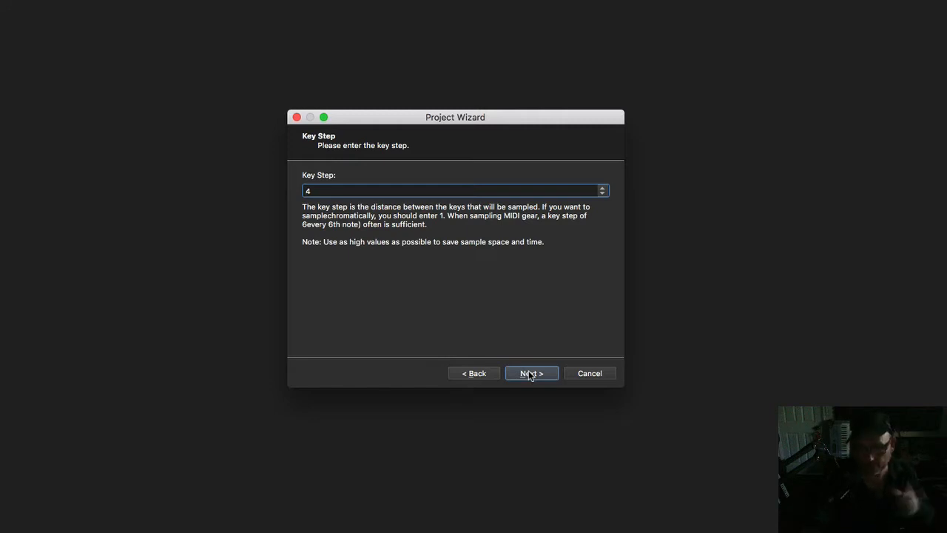
{"action": "left_click", "coordinate": [530, 374]}
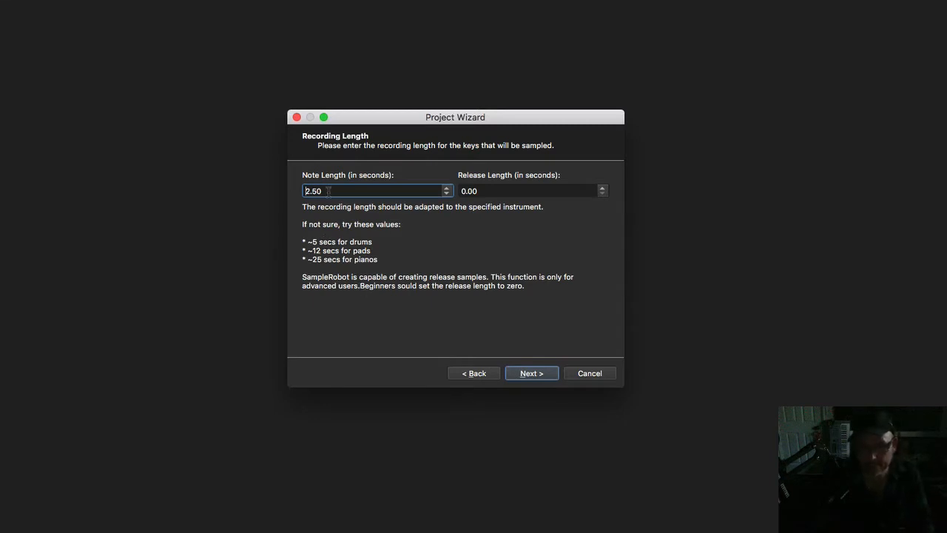
Set the recording note length to 10 seconds and the release length to 1 second
{"action": "double_click", "coordinate": [305, 190]}
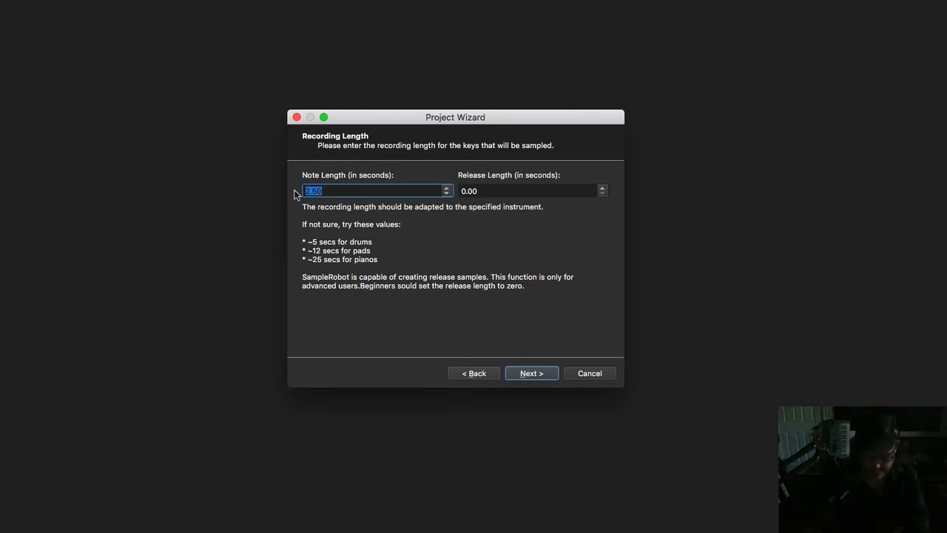
{"action": "type", "text": "10"}
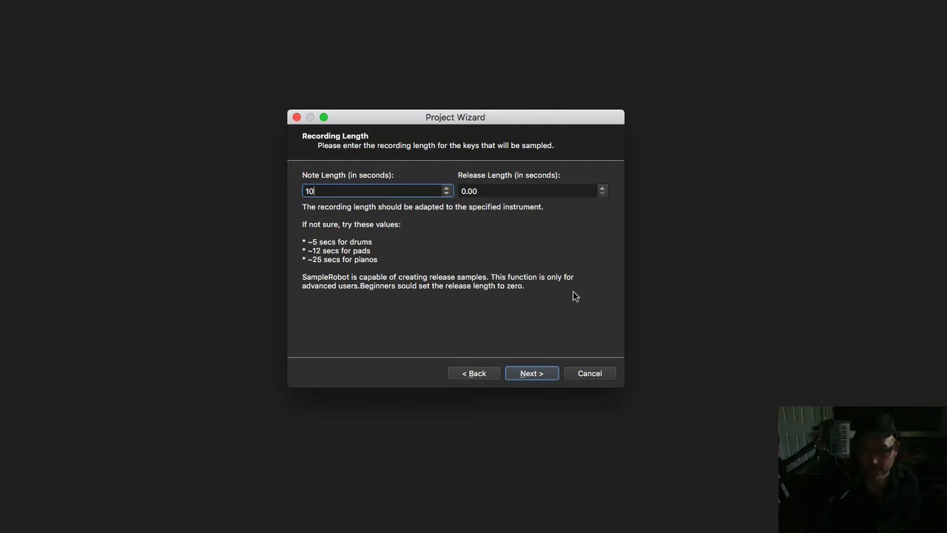
{"action": "left_click", "coordinate": [464, 191]}
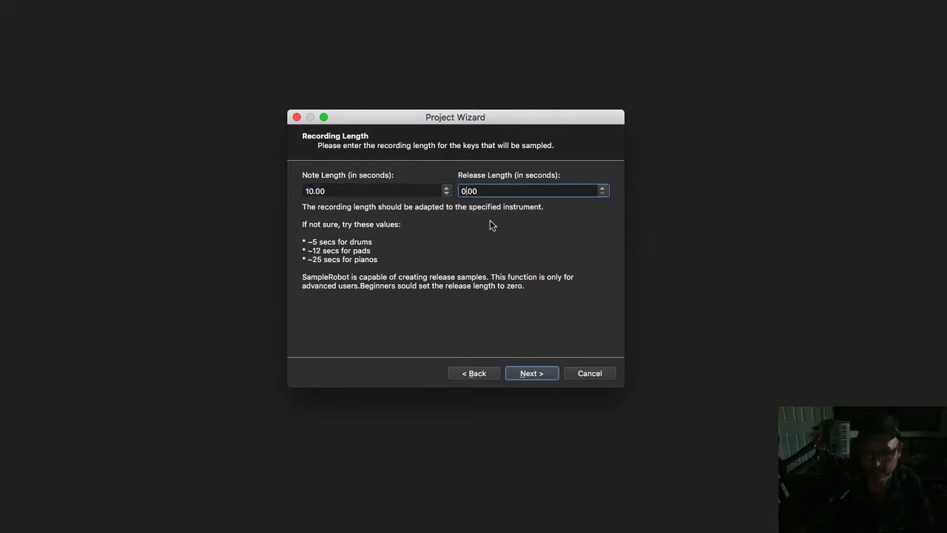
{"action": "key", "text": "BackSpace"}
{"action": "type", "text": "1"}
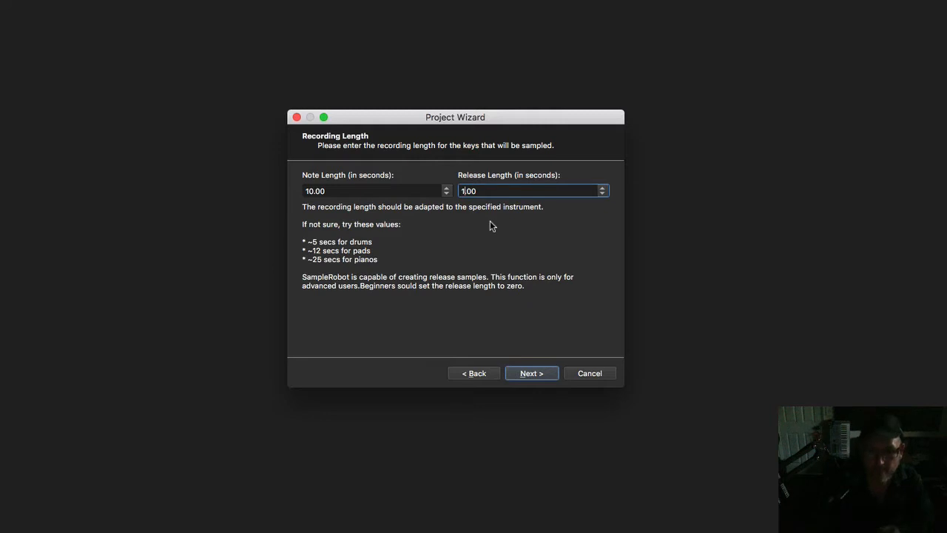
{"action": "left_click", "coordinate": [533, 375]}
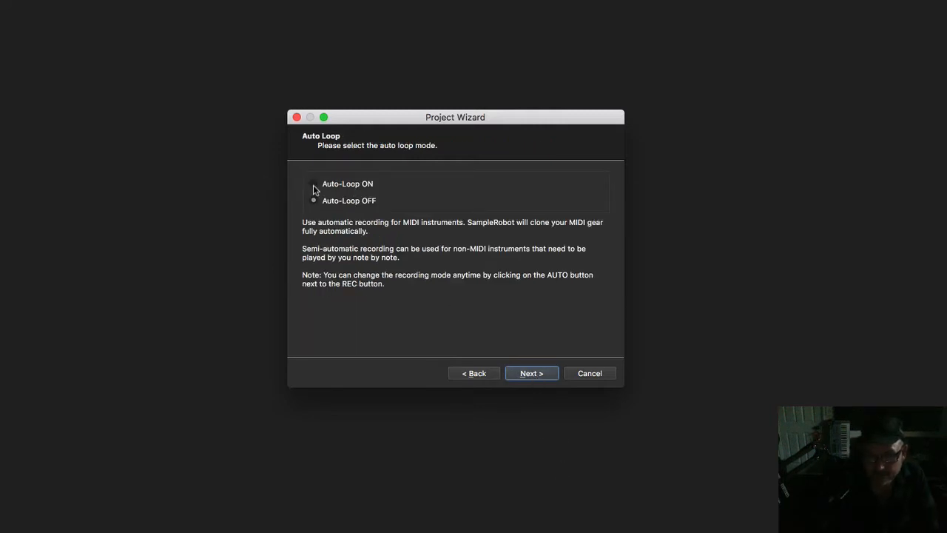
Enable Auto-Loop with the Intermediate template and a loop start at 50% of the sample's length, and finish the wizard
{"action": "left_click", "coordinate": [541, 374]}
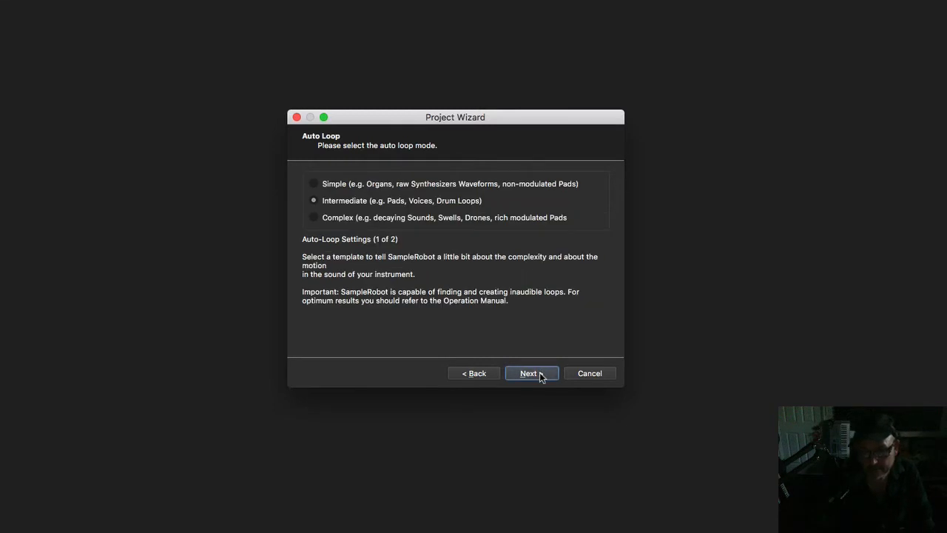
{"action": "left_click", "coordinate": [541, 376]}
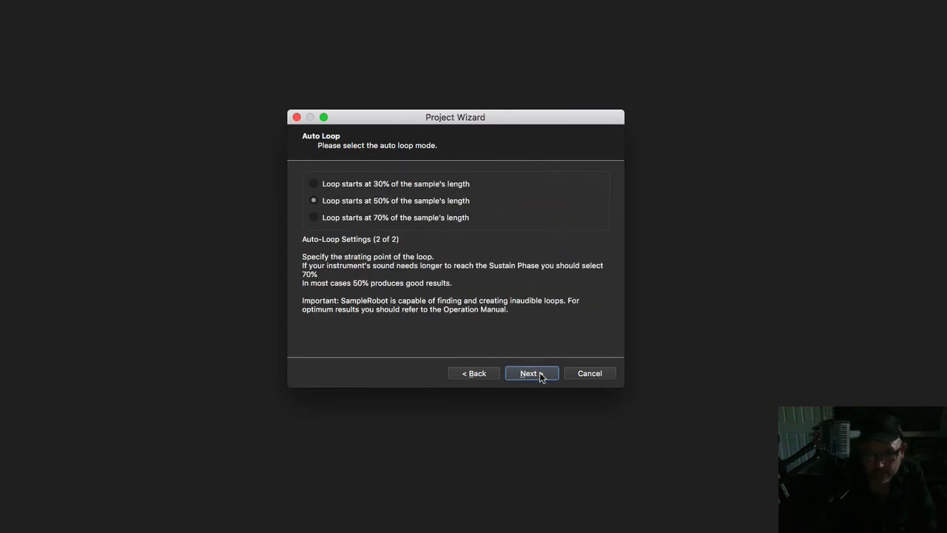
{"action": "left_click", "coordinate": [541, 375]}
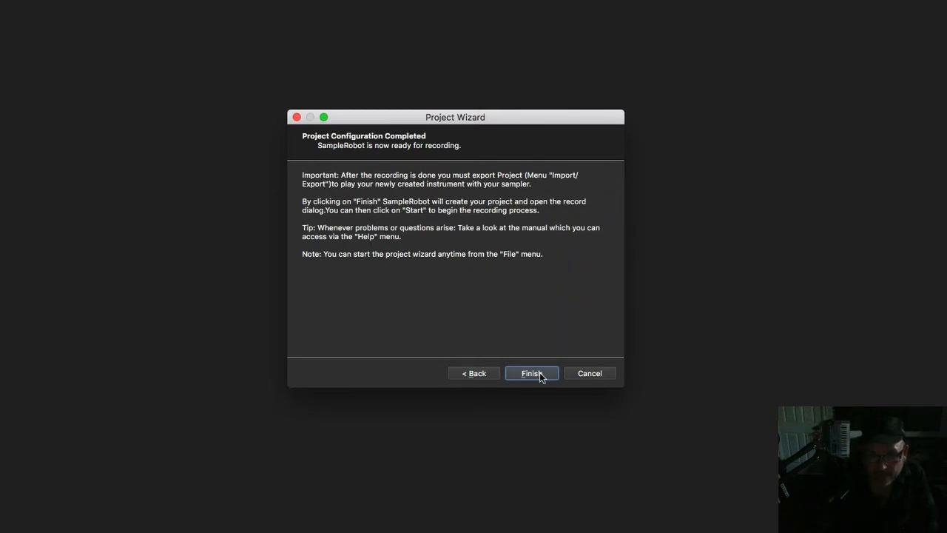
{"action": "left_click", "coordinate": [531, 373]}
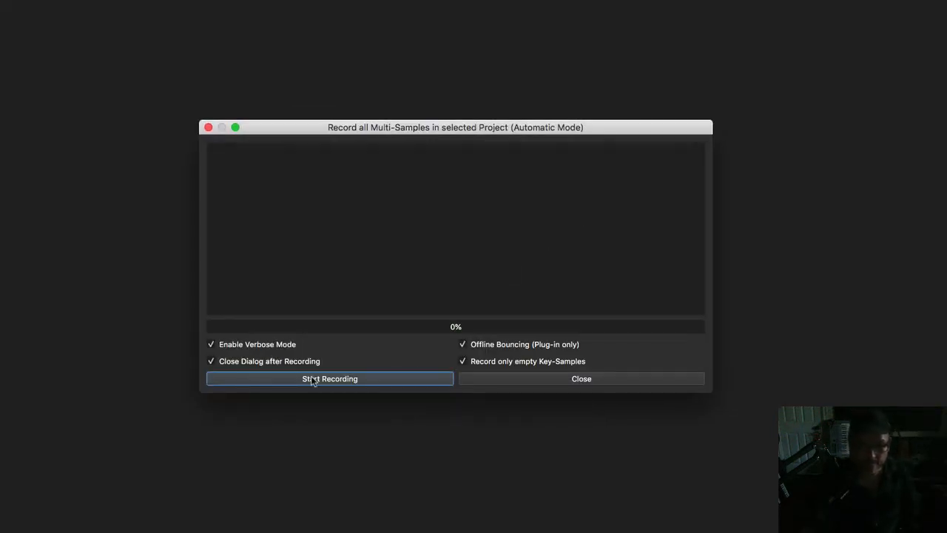
Close the recording dialog without recording and save the project as Scary Storm.SRprj in the Data folder
{"action": "left_click", "coordinate": [582, 379]}
{"action": "left_click", "coordinate": [541, 328]}
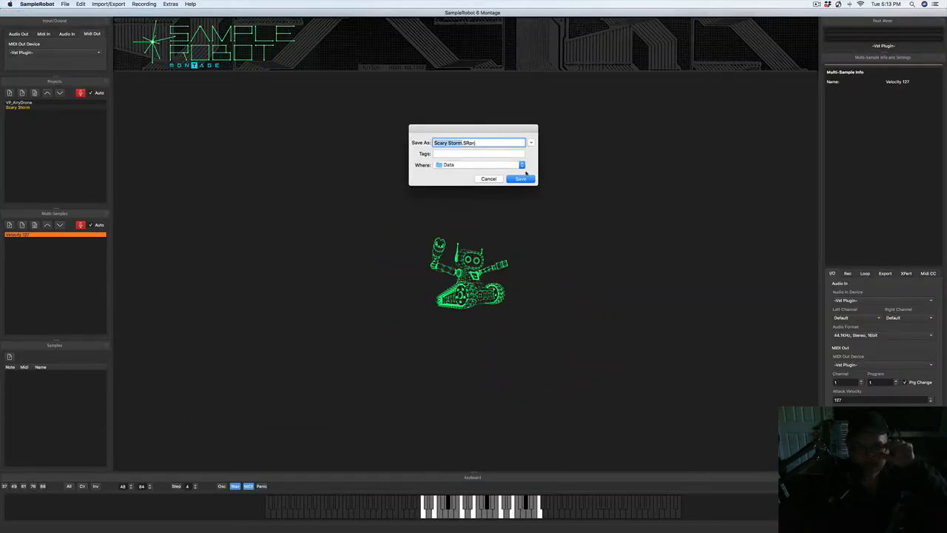
{"action": "left_click", "coordinate": [520, 178]}
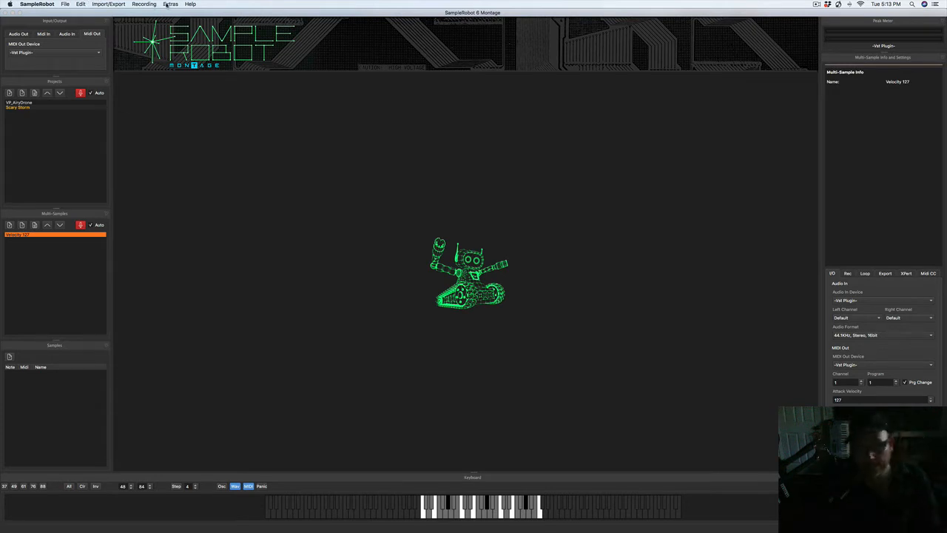
Load Omnisphere.vst from the Library/Audio/Plug-Ins/VST folder into the VST host and allow incoming network connections
{"action": "left_click", "coordinate": [167, 5]}
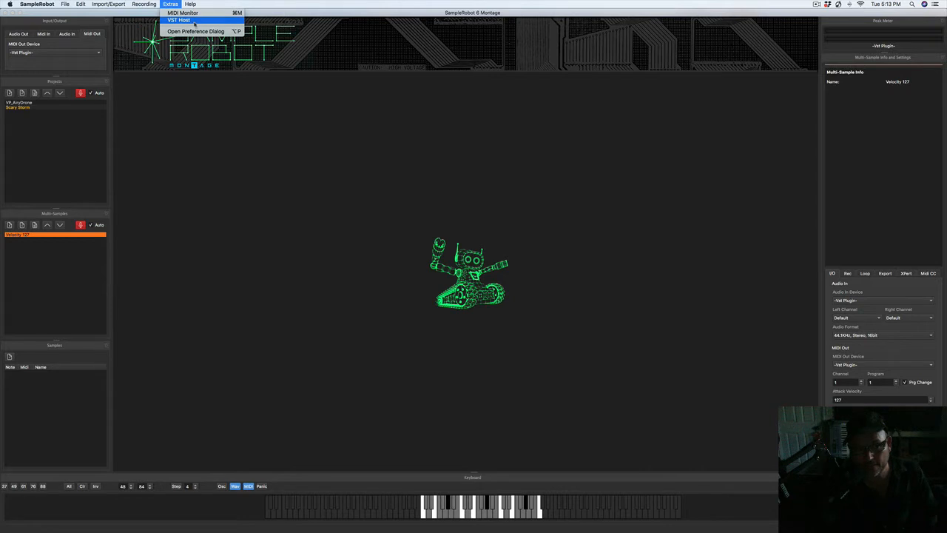
{"action": "left_click", "coordinate": [194, 22]}
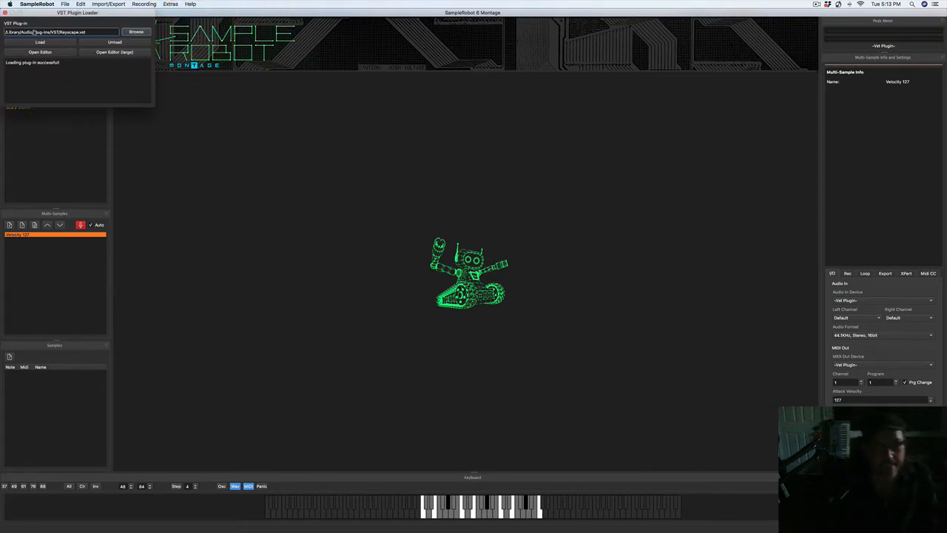
{"action": "left_click", "coordinate": [135, 33]}
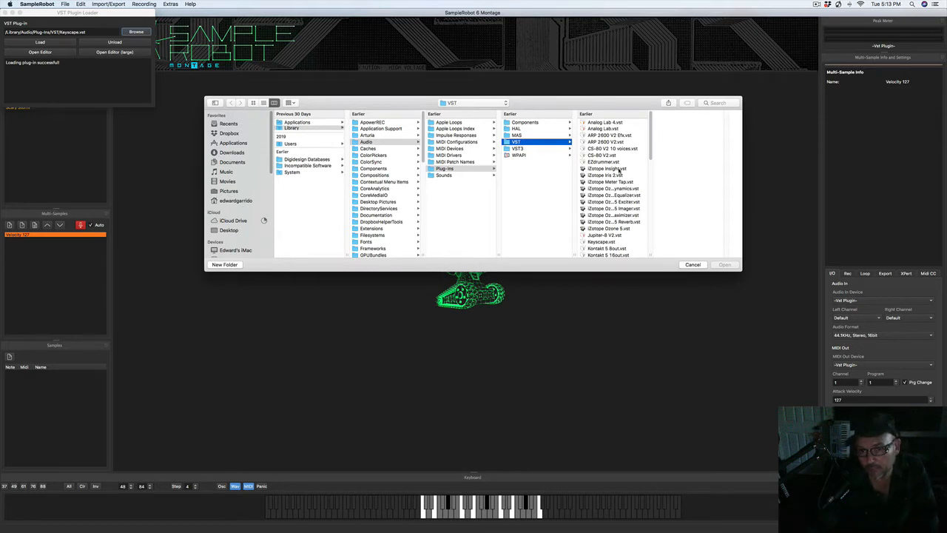
{"action": "scroll", "coordinate": [618, 170], "scroll_direction": "down", "scroll_amount": 5}
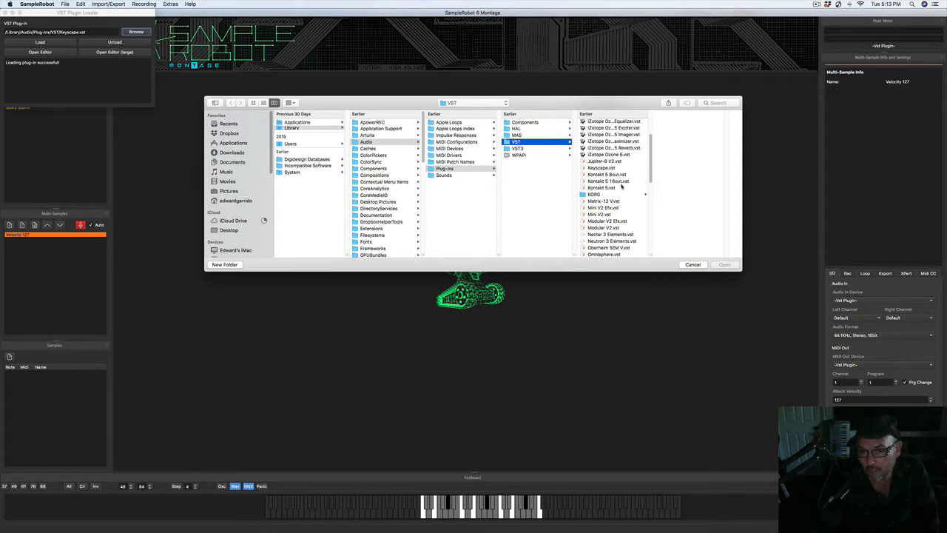
{"action": "scroll", "coordinate": [621, 187], "scroll_direction": "down", "scroll_amount": 5}
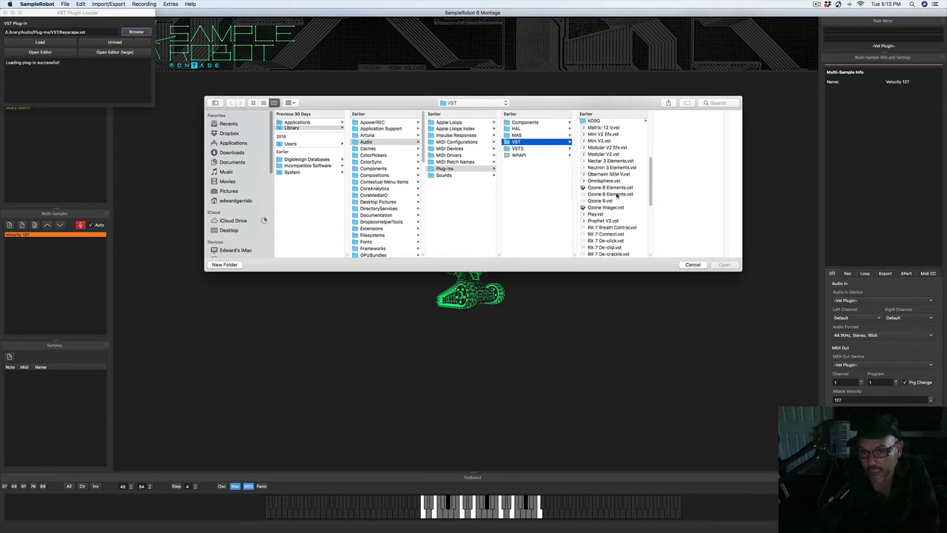
{"action": "left_click", "coordinate": [612, 182]}
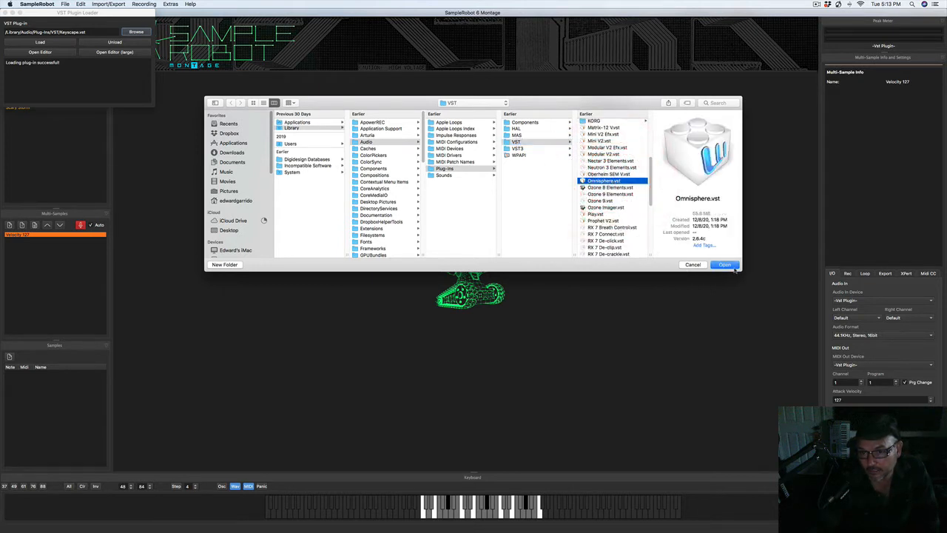
{"action": "left_click", "coordinate": [725, 264]}
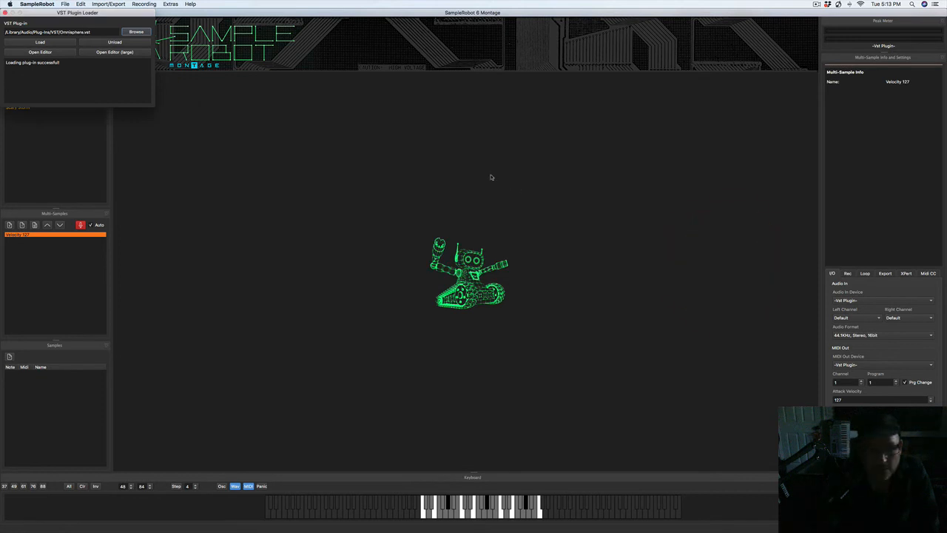
{"action": "left_click", "coordinate": [37, 42]}
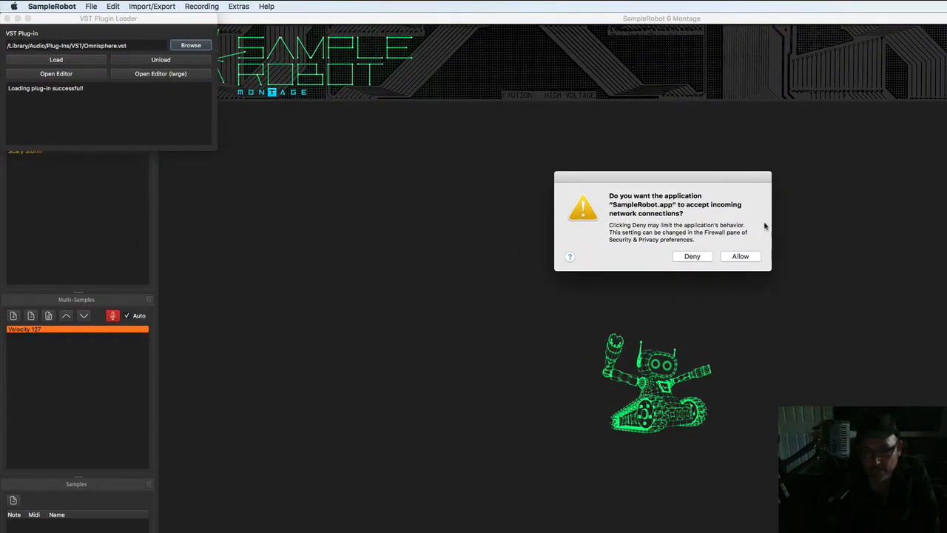
{"action": "left_click", "coordinate": [739, 256]}
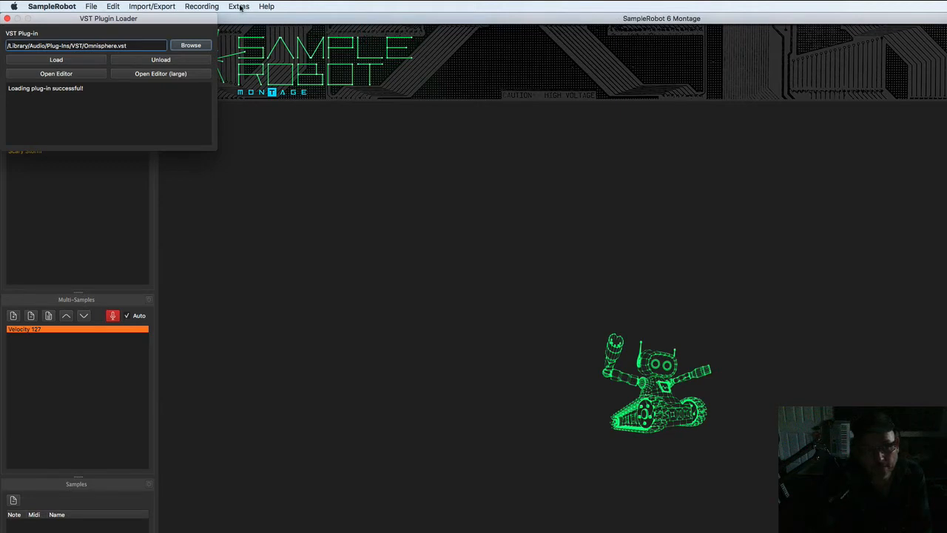
{"action": "left_click", "coordinate": [57, 77]}
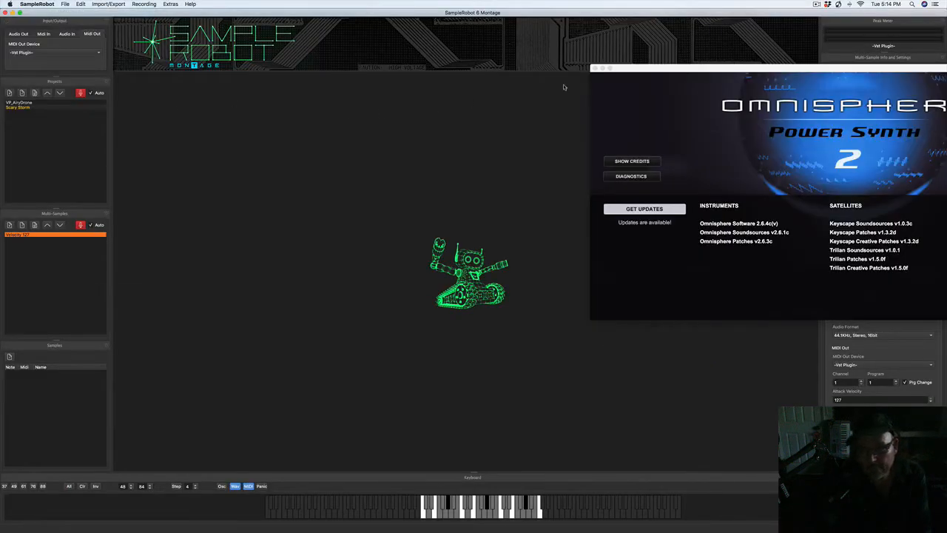
{"action": "left_click_drag", "start_coordinate": [655, 67], "coordinate": [404, 78]}
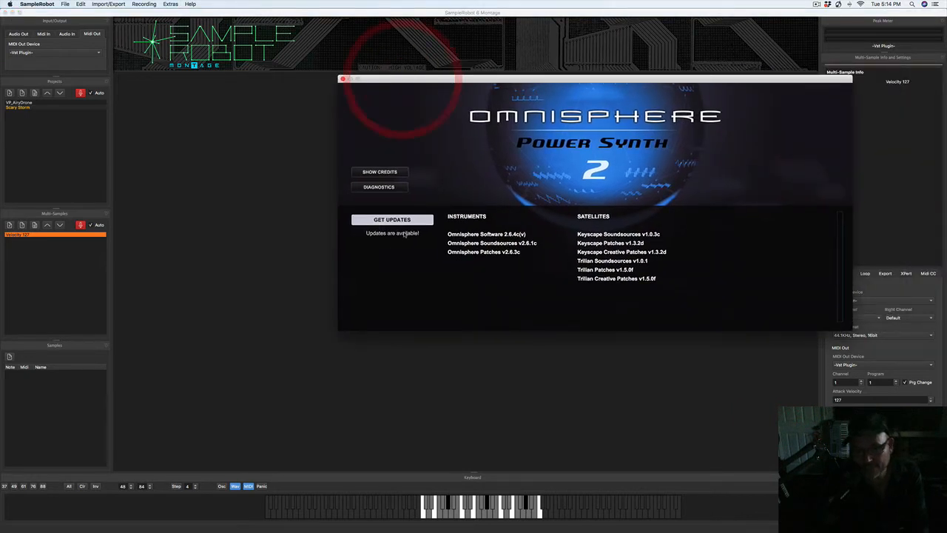
{"action": "left_click", "coordinate": [483, 169]}
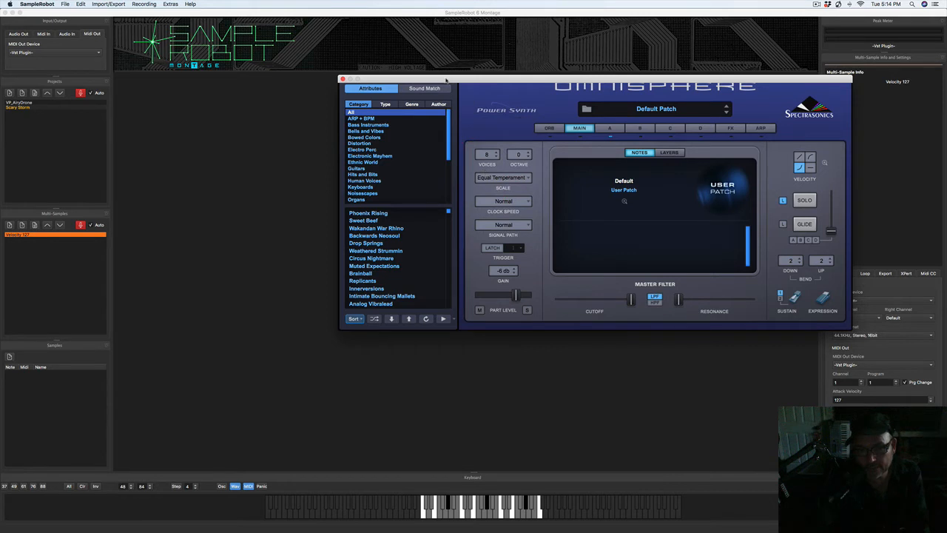
{"action": "left_click_drag", "start_coordinate": [446, 79], "coordinate": [352, 62]}
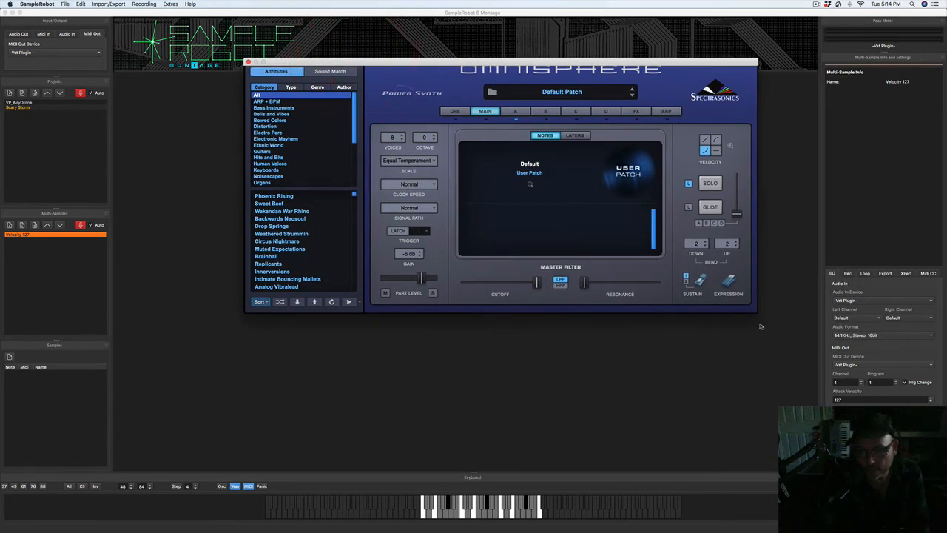
{"action": "left_click_drag", "start_coordinate": [753, 316], "coordinate": [774, 352]}
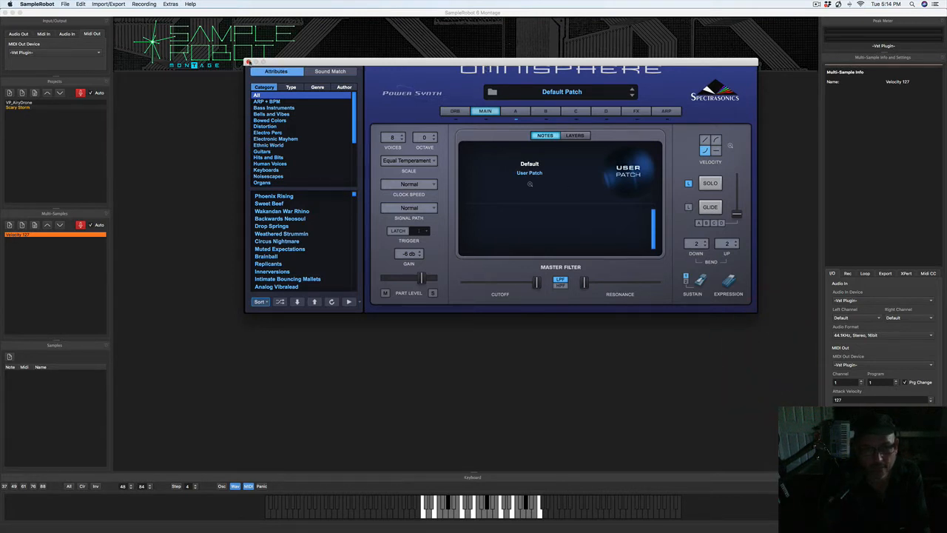
{"action": "left_click", "coordinate": [249, 63]}
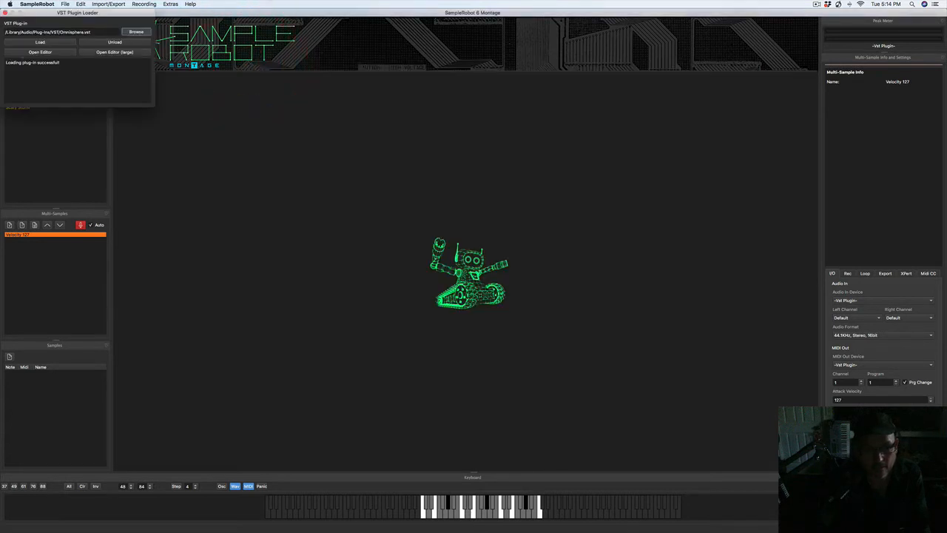
Open the Omnisphere editor in the middle of the workspace and load the Scary Storm user multi
{"action": "left_click", "coordinate": [33, 53]}
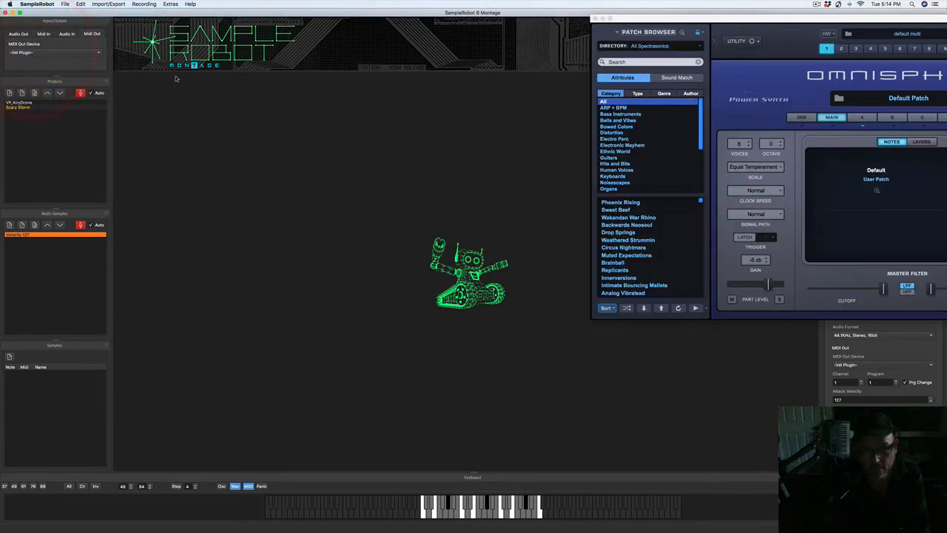
{"action": "left_click_drag", "start_coordinate": [623, 21], "coordinate": [255, 79]}
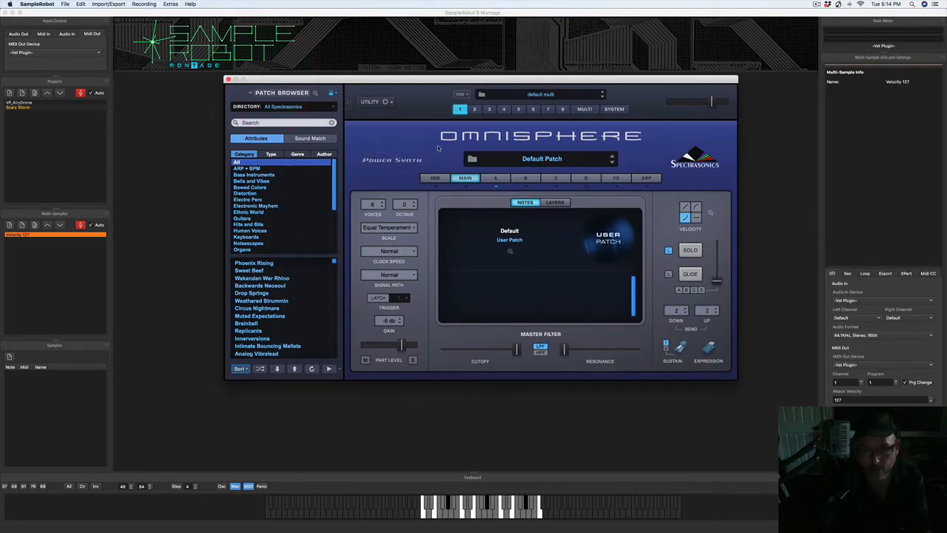
{"action": "left_click", "coordinate": [545, 94]}
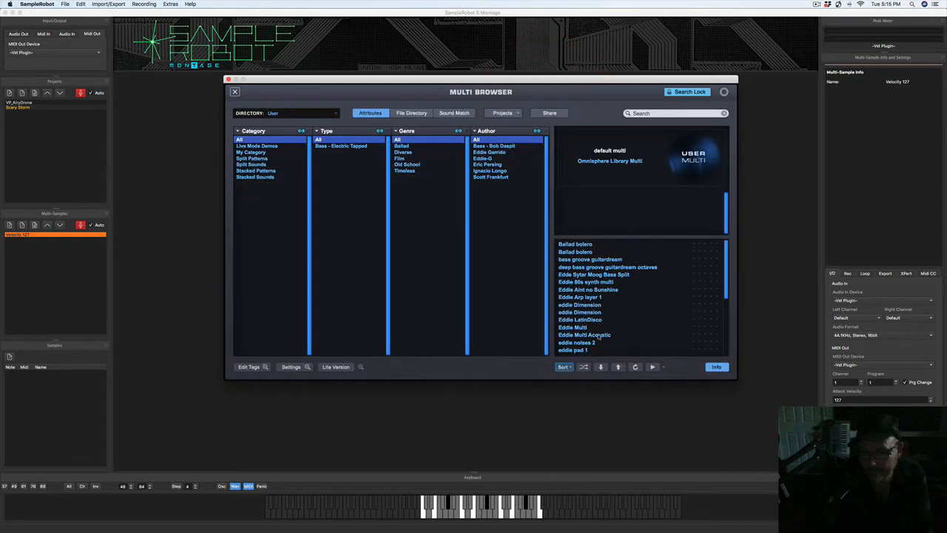
{"action": "scroll", "coordinate": [599, 338], "scroll_direction": "down", "scroll_amount": 2}
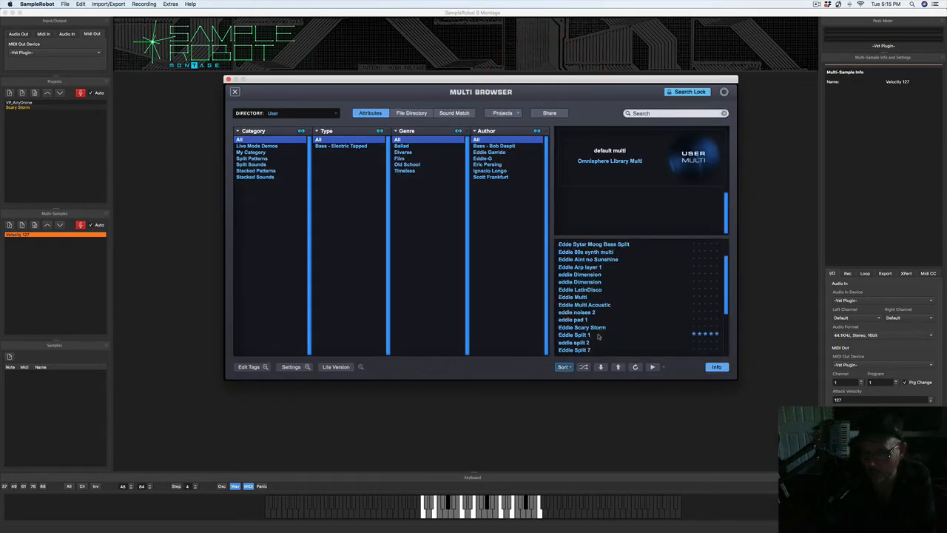
{"action": "left_click", "coordinate": [596, 328]}
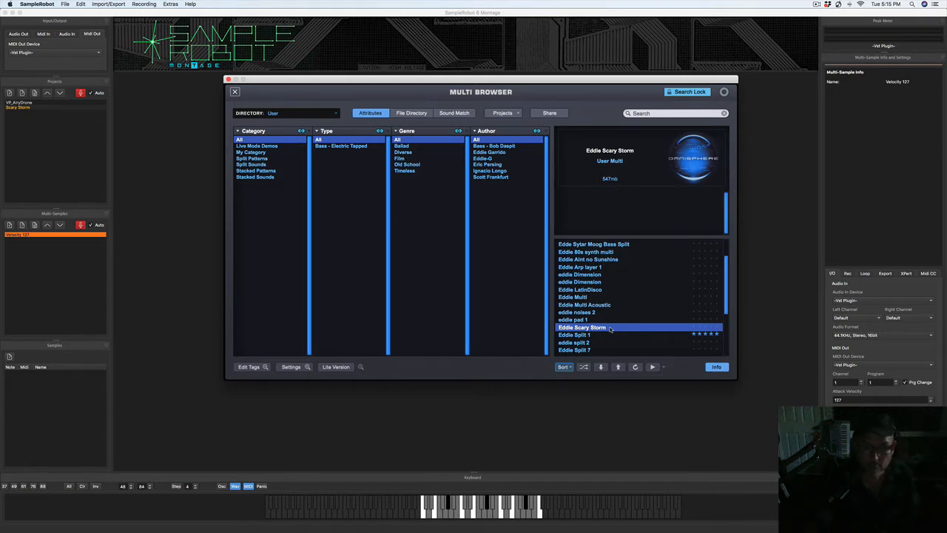
Audition the loaded Scary Storm multi by playing several notes on the virtual keyboard
{"action": "left_click", "coordinate": [448, 509]}
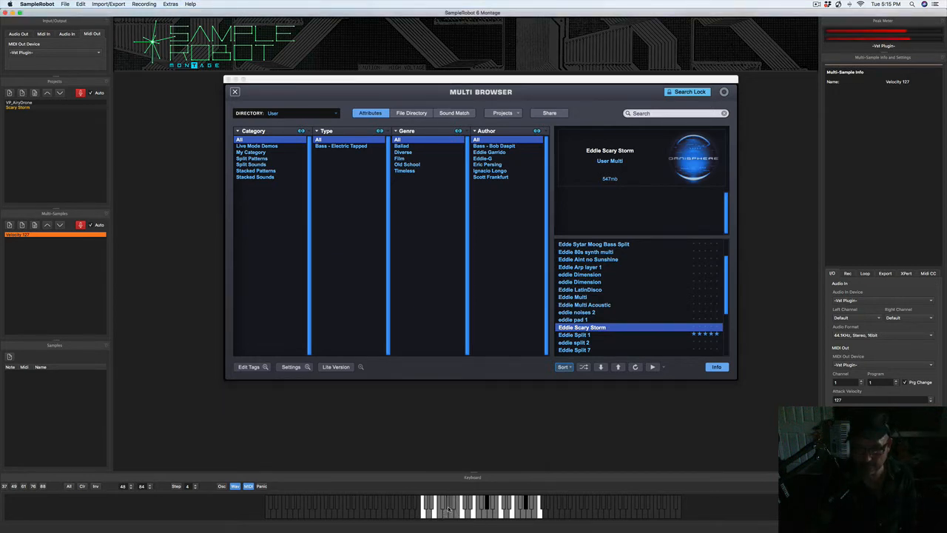
{"action": "left_click", "coordinate": [448, 508]}
{"action": "left_click", "coordinate": [488, 503]}
{"action": "left_click", "coordinate": [423, 514]}
{"action": "left_click", "coordinate": [424, 513]}
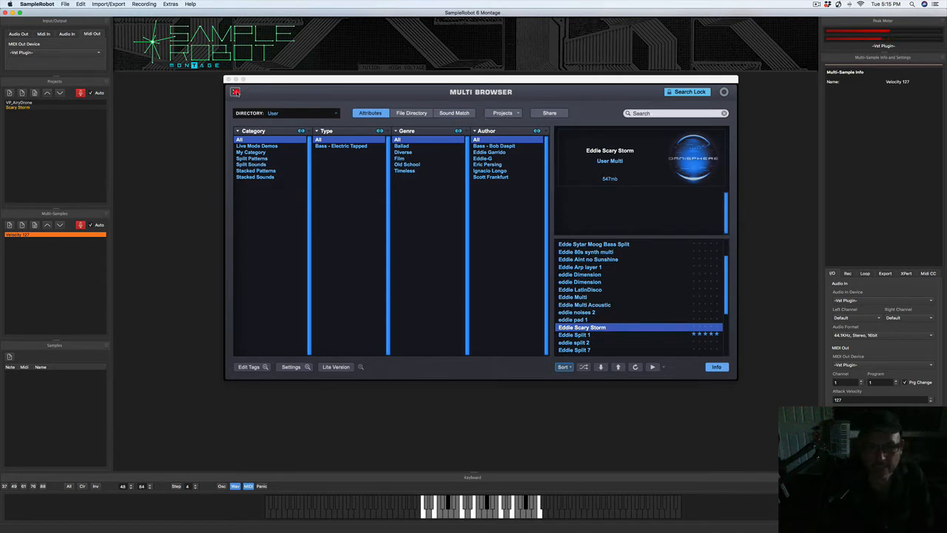
Show the multi's mixer and audition the Drop Springs part in solo, releasing the solo when done
{"action": "left_click", "coordinate": [235, 91]}
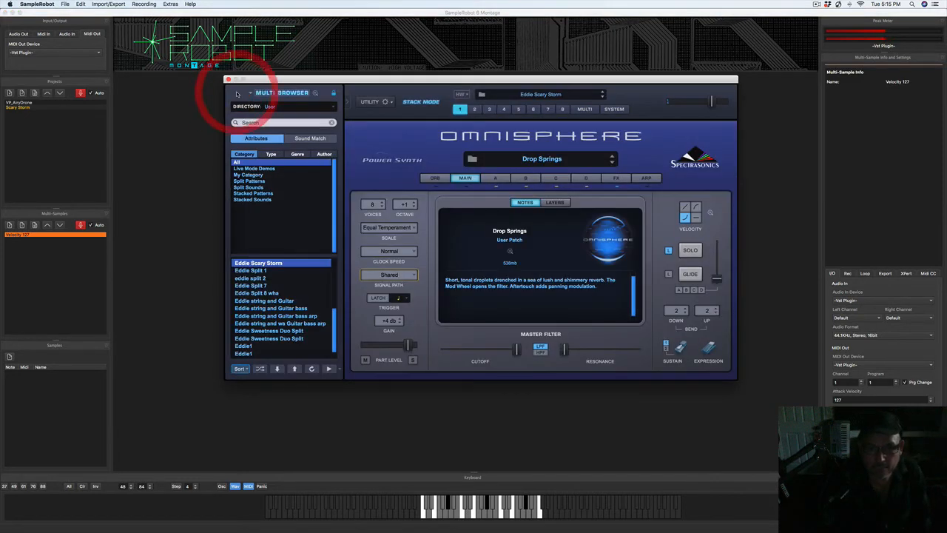
{"action": "left_click", "coordinate": [584, 109]}
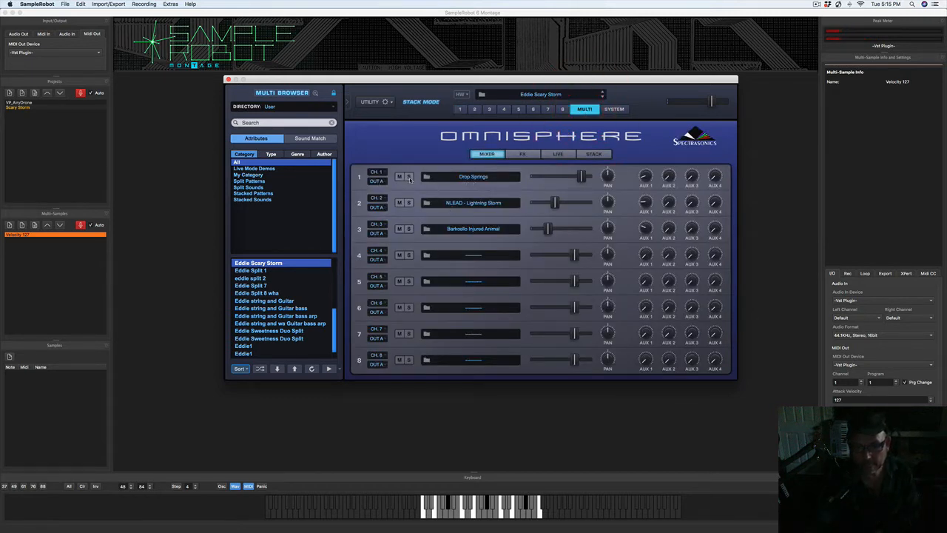
{"action": "left_click", "coordinate": [410, 177]}
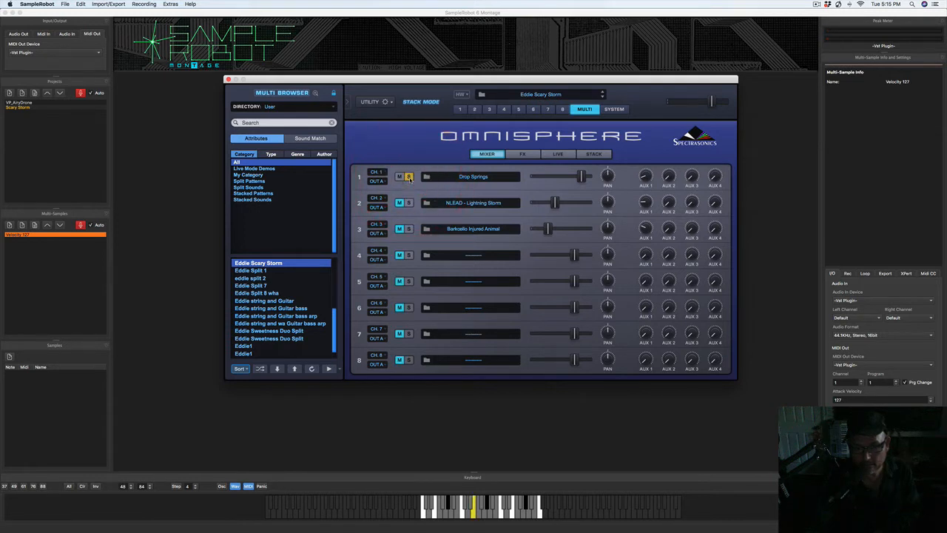
{"action": "left_click", "coordinate": [448, 506]}
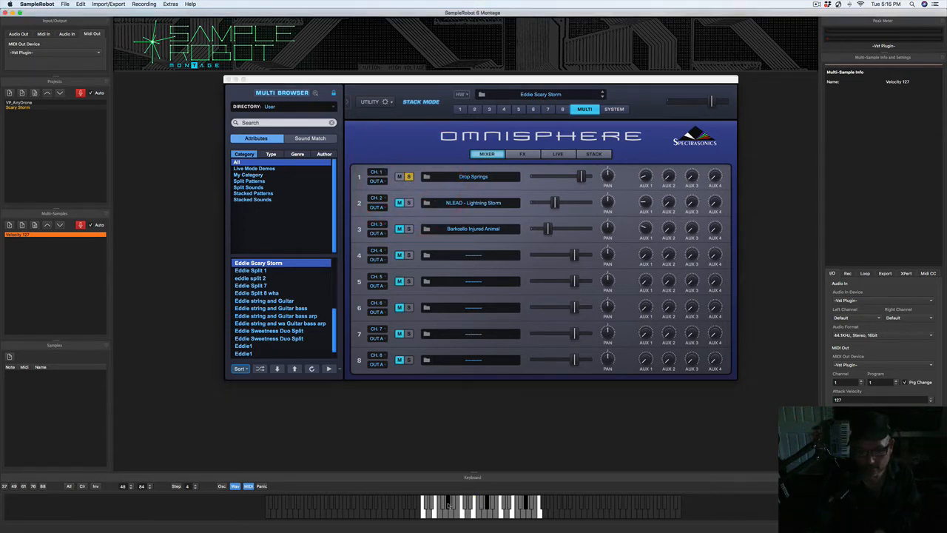
{"action": "left_click", "coordinate": [449, 507]}
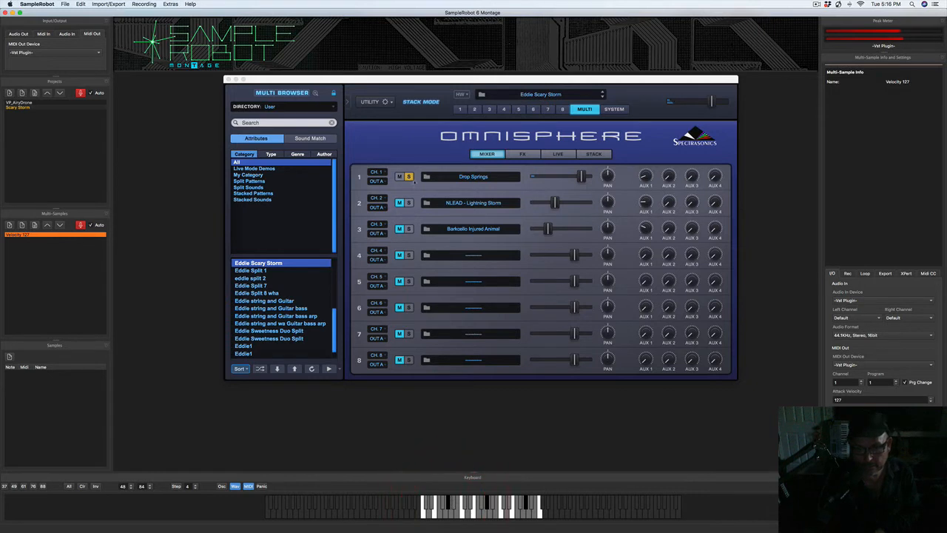
{"action": "left_click", "coordinate": [401, 178]}
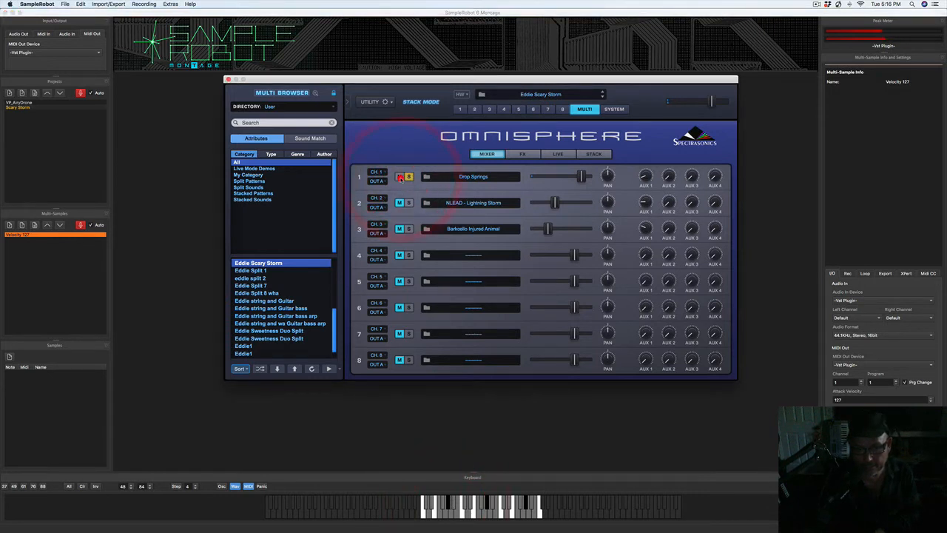
{"action": "left_click", "coordinate": [401, 177]}
{"action": "left_click", "coordinate": [408, 178]}
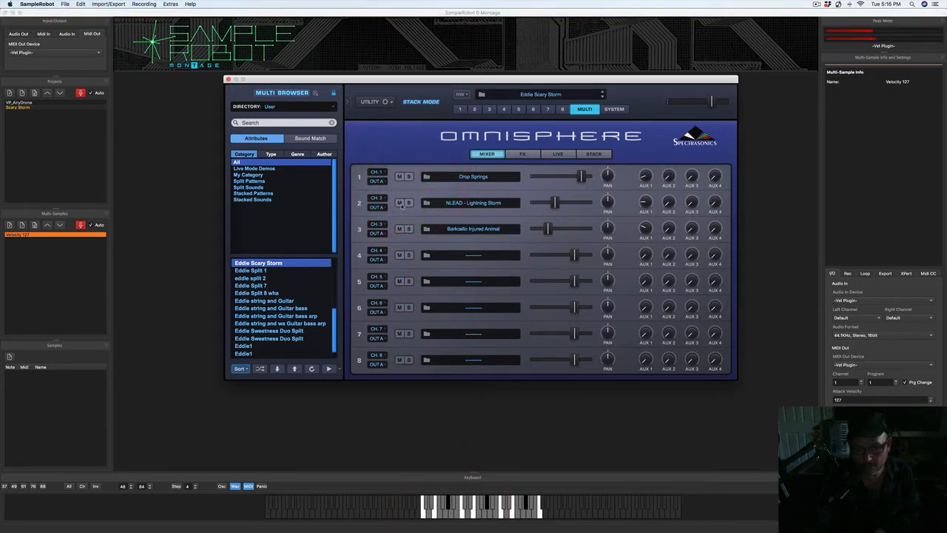
Audition the NLEAD - Lightning Storm part in solo on the virtual keyboard and release its solo
{"action": "left_click", "coordinate": [408, 203]}
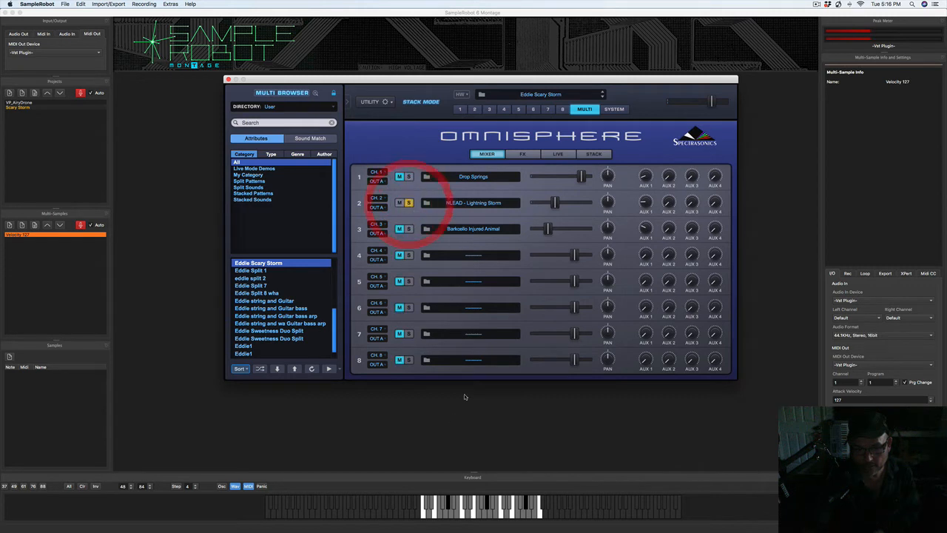
{"action": "left_click", "coordinate": [448, 505]}
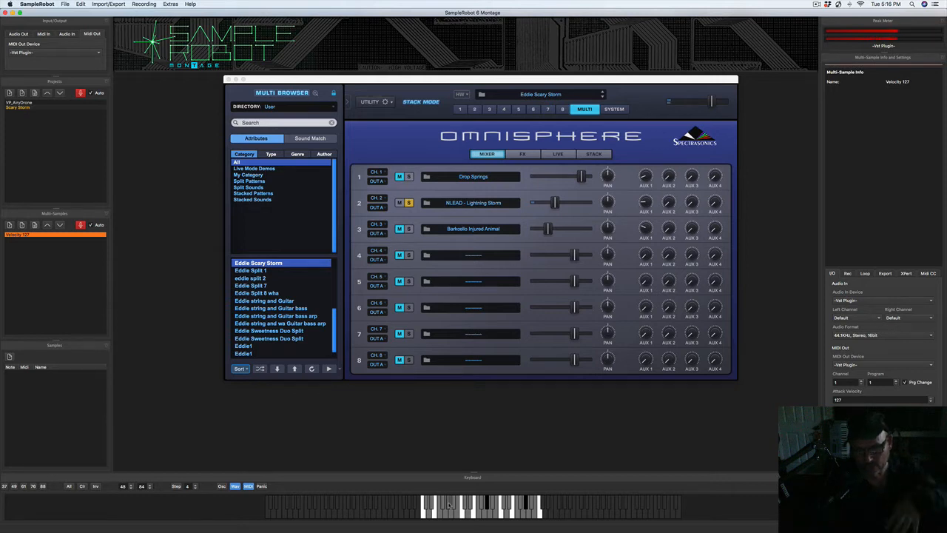
{"action": "left_click", "coordinate": [447, 504]}
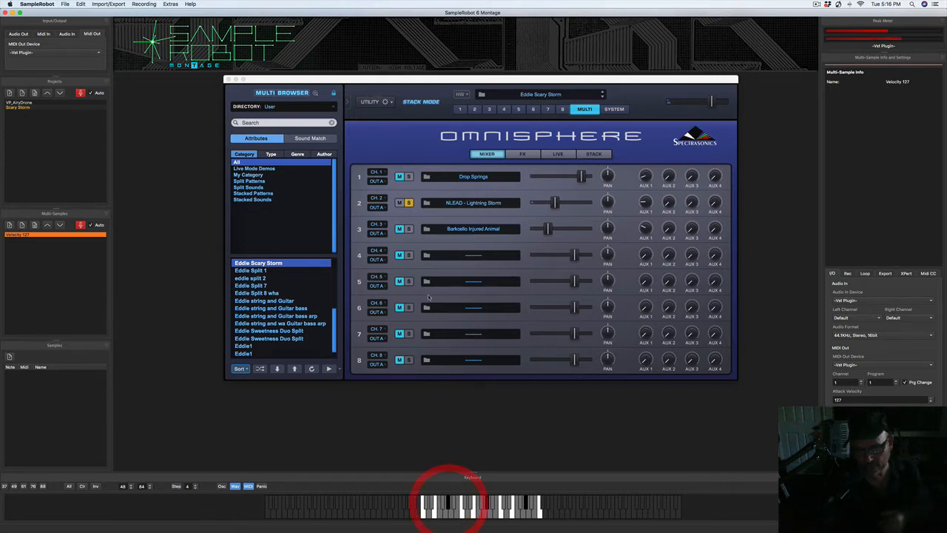
{"action": "left_click", "coordinate": [409, 203]}
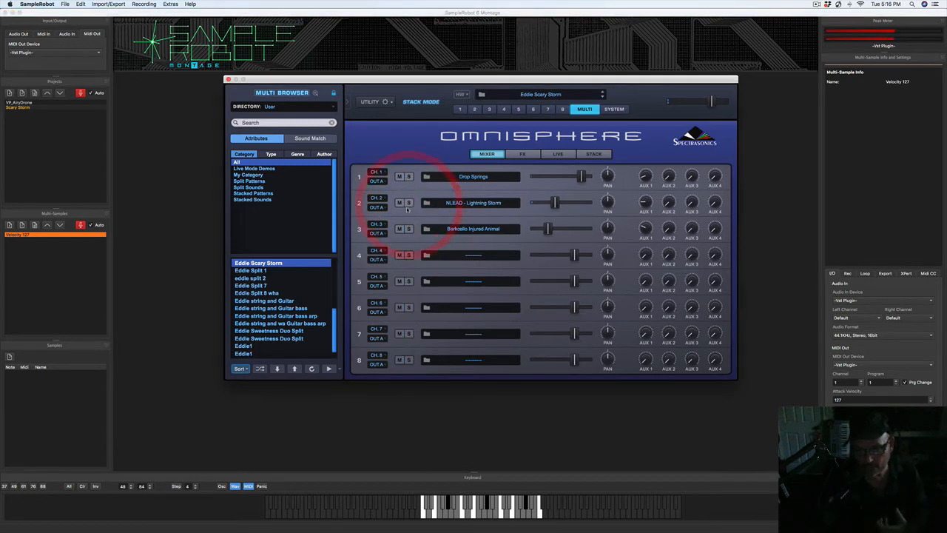
Audition the Barkcello Injured Animal part in solo on the virtual keyboard and release its solo
{"action": "left_click", "coordinate": [408, 230]}
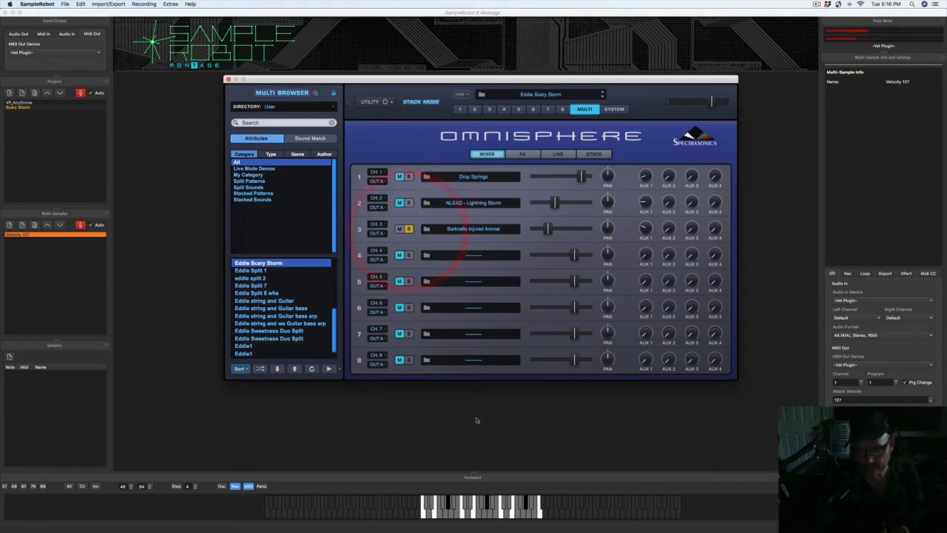
{"action": "left_click", "coordinate": [422, 517]}
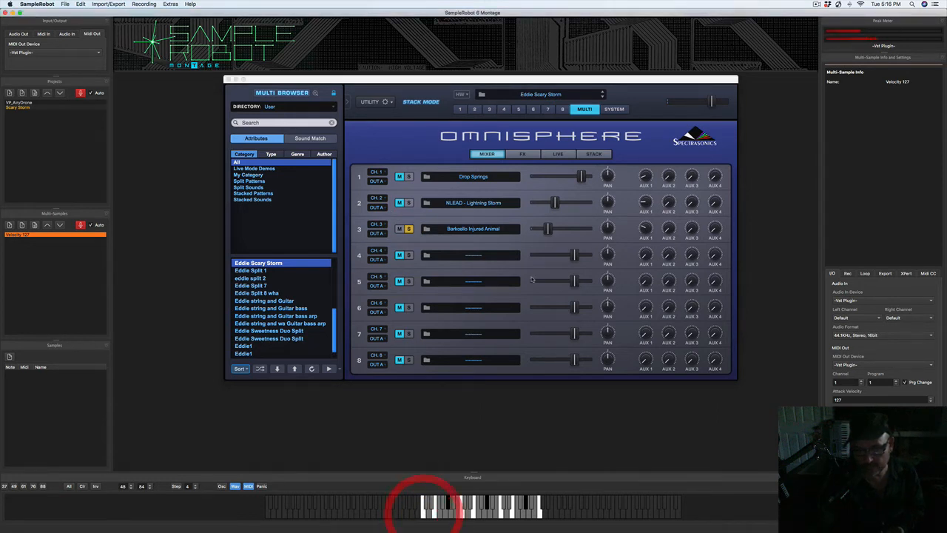
{"action": "left_click", "coordinate": [408, 229]}
{"action": "left_click", "coordinate": [408, 230]}
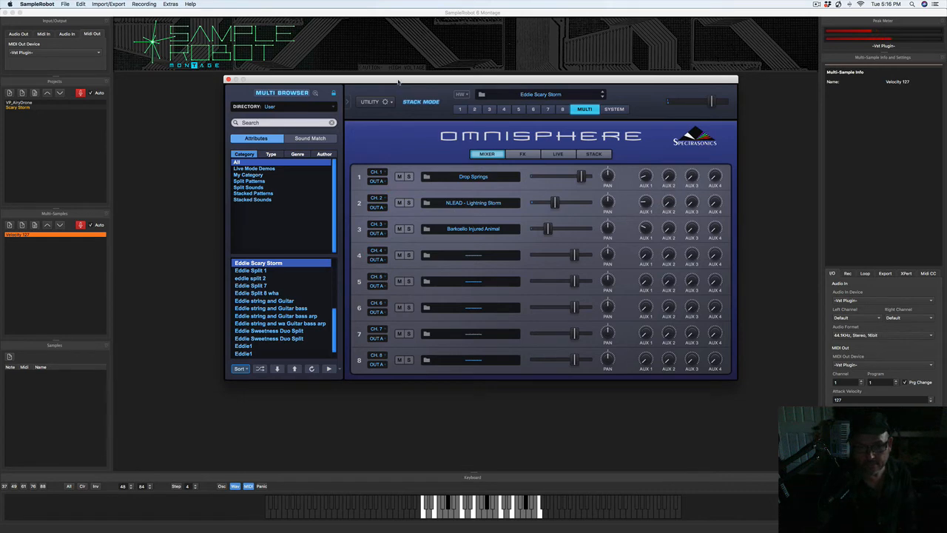
Move the Omnisphere window aside and automatically record all multi-samples in the Scary Storm project with the offered recording options
{"action": "left_click_drag", "start_coordinate": [398, 81], "coordinate": [527, 60]}
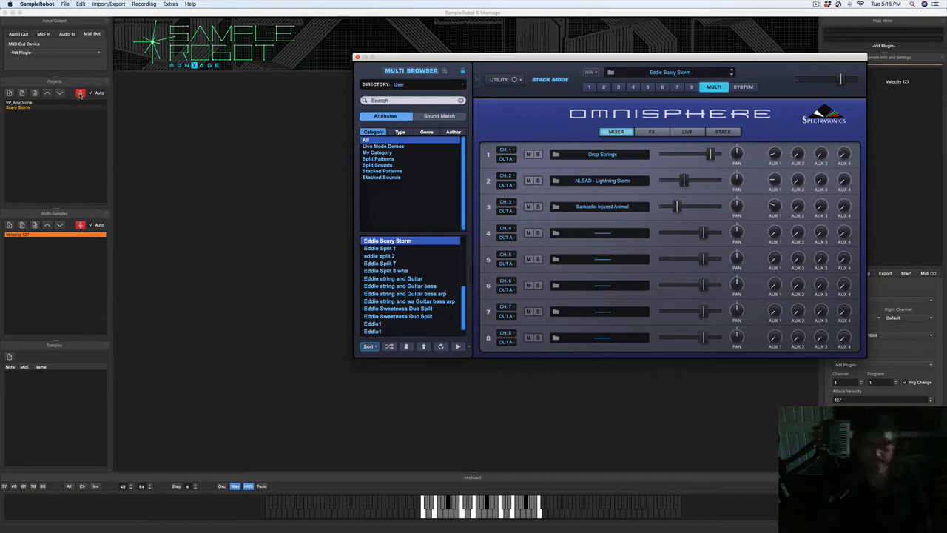
{"action": "left_click", "coordinate": [80, 94]}
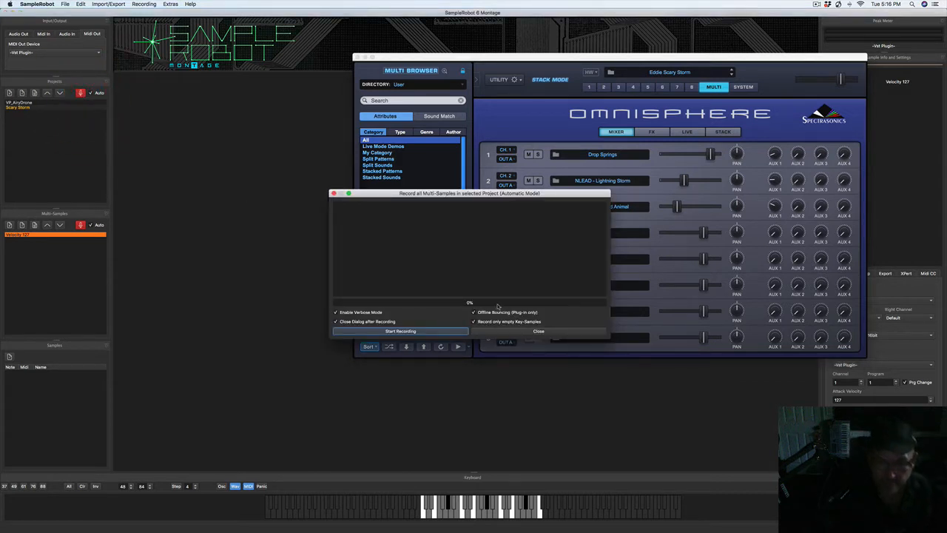
{"action": "left_click", "coordinate": [427, 331]}
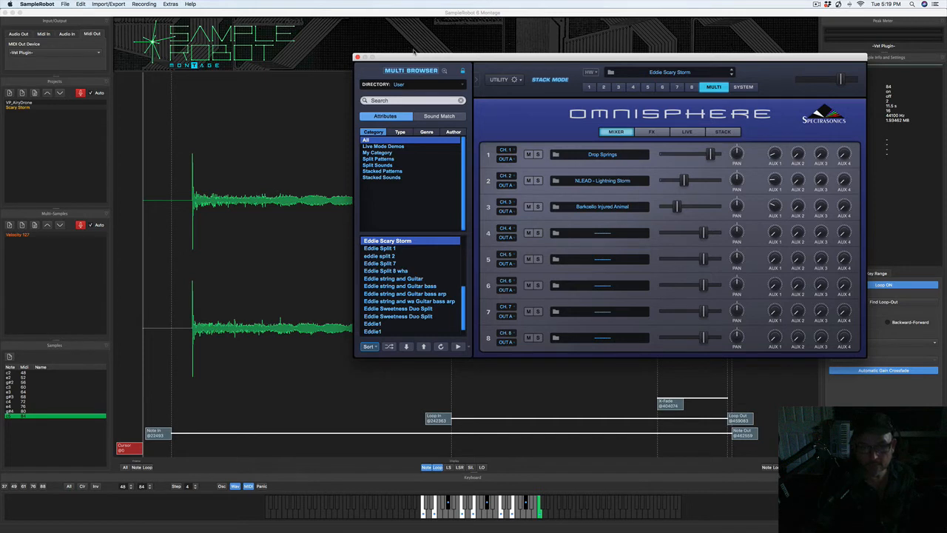
Clear the Omnisphere window away from the waveform display and play back the recorded c2 sample
{"action": "left_click_drag", "start_coordinate": [387, 58], "coordinate": [624, 40]}
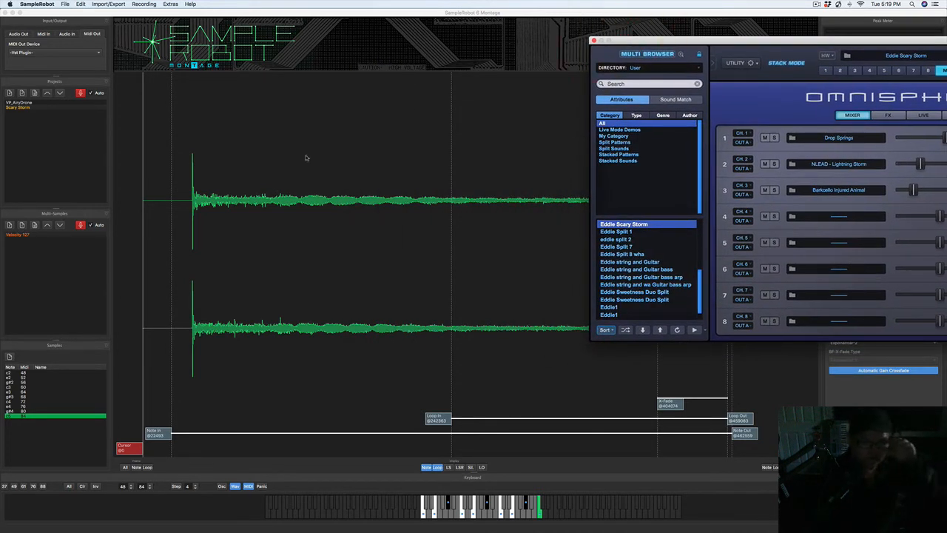
{"action": "left_click", "coordinate": [23, 373]}
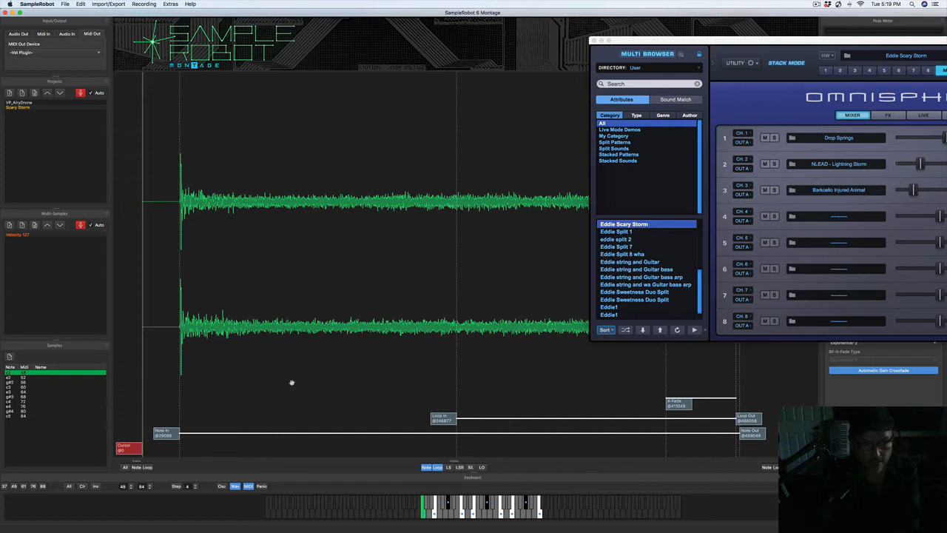
{"action": "key", "text": "space"}
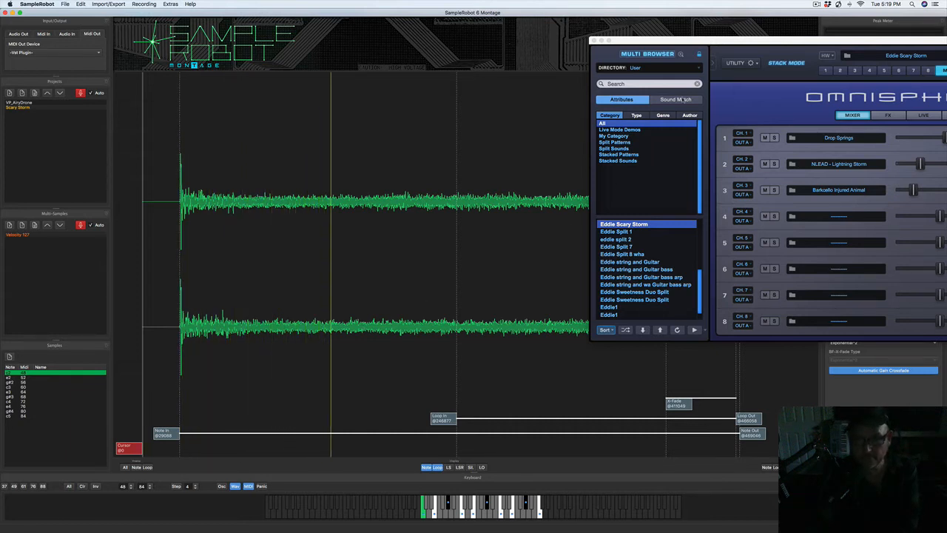
{"action": "left_click_drag", "start_coordinate": [649, 42], "coordinate": [946, 137]}
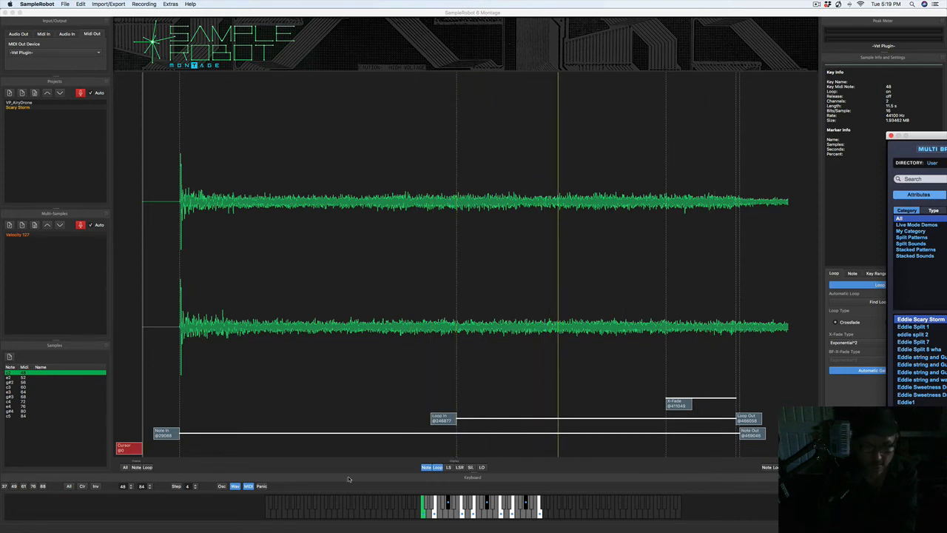
Play back the recorded e2 sample and stop the playback
{"action": "left_click", "coordinate": [24, 377]}
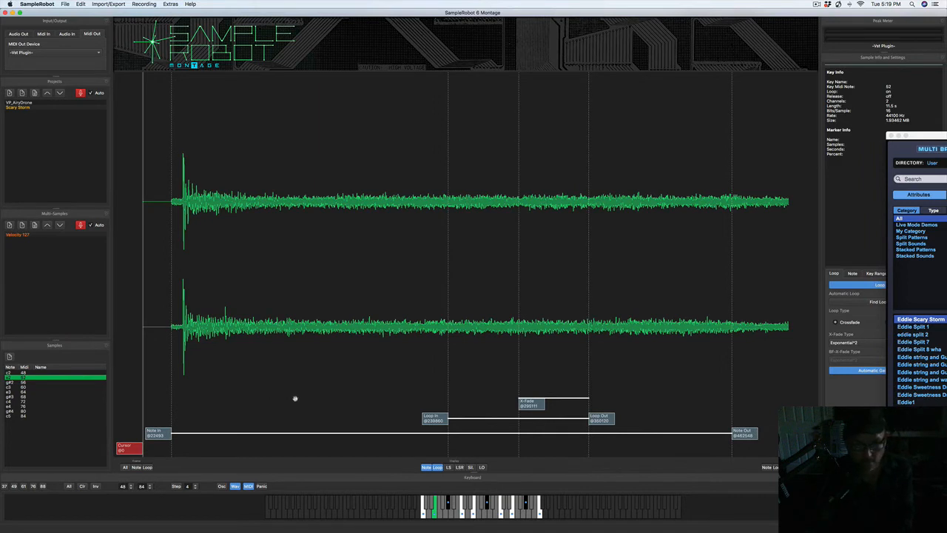
{"action": "key", "text": "space"}
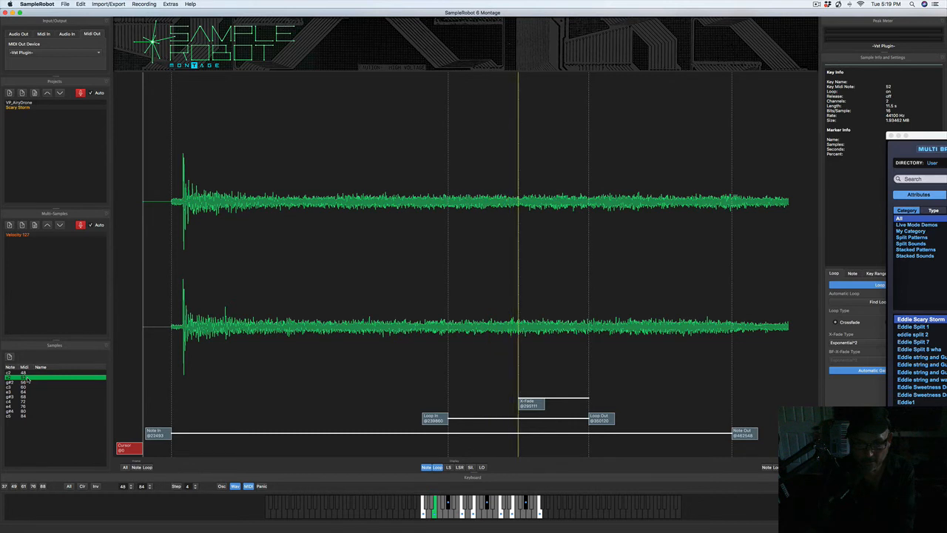
{"action": "key", "text": "space"}
Audition the g#2 sample and move its Note In marker to just before the attack, at about 36400
{"action": "left_click", "coordinate": [23, 383]}
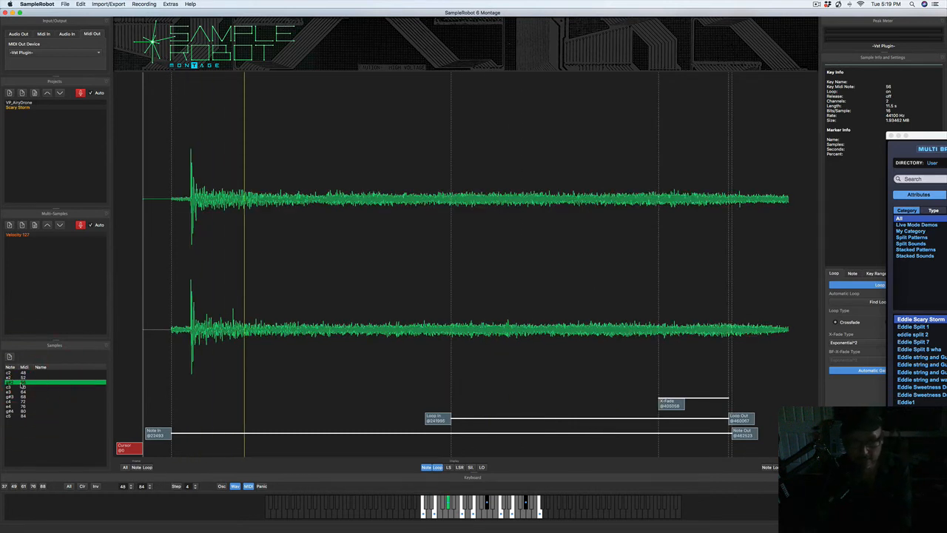
{"action": "key", "text": "space"}
{"action": "key", "text": "space"}
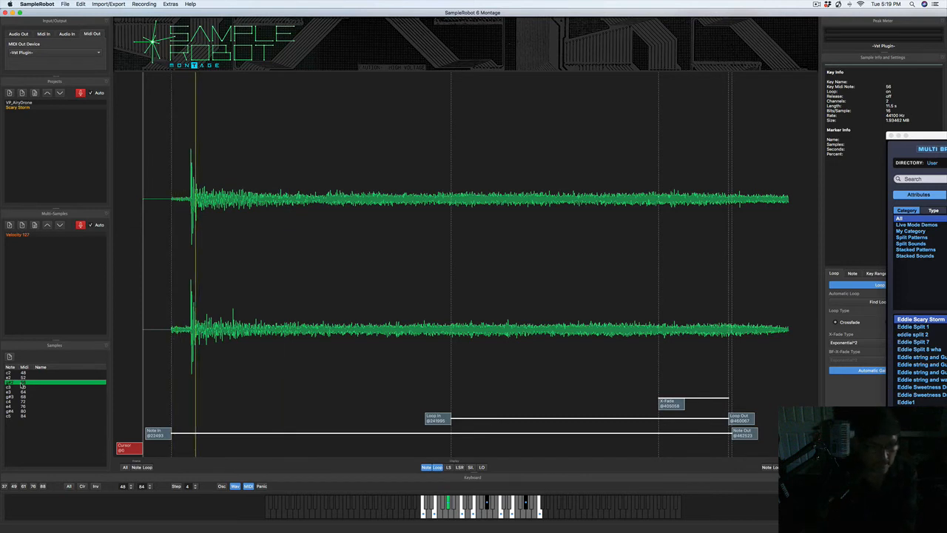
{"action": "key", "text": "space"}
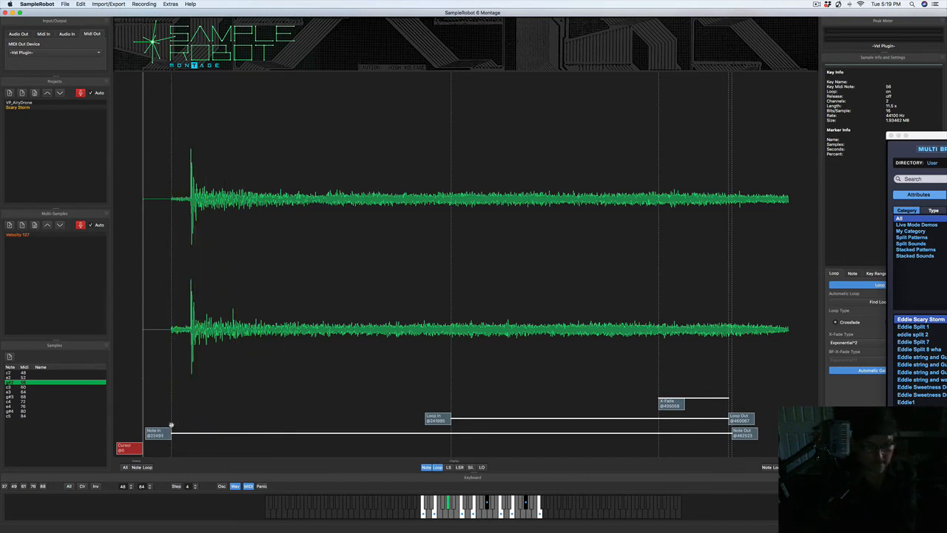
{"action": "left_click_drag", "start_coordinate": [165, 435], "coordinate": [183, 445]}
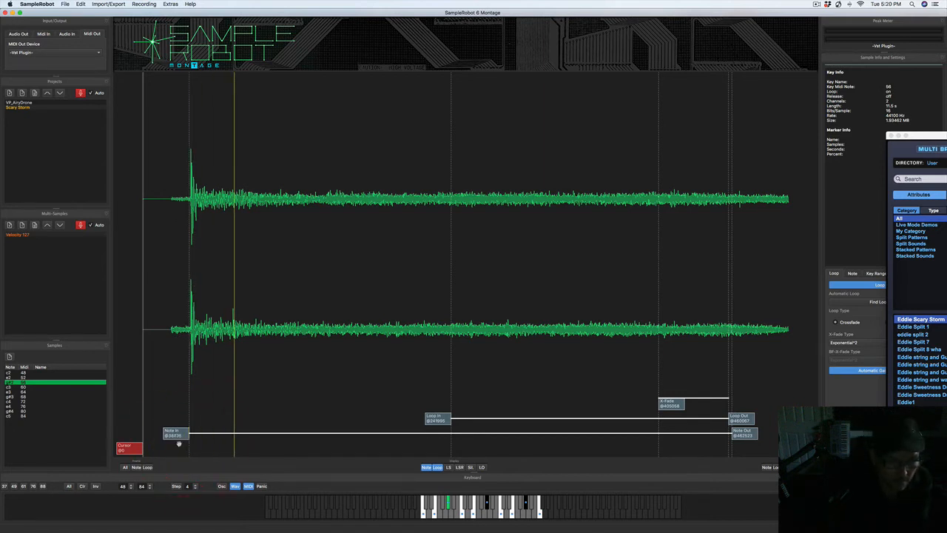
Move the e2 sample's Note In marker to just before the attack, at about 30300
{"action": "left_click", "coordinate": [25, 378]}
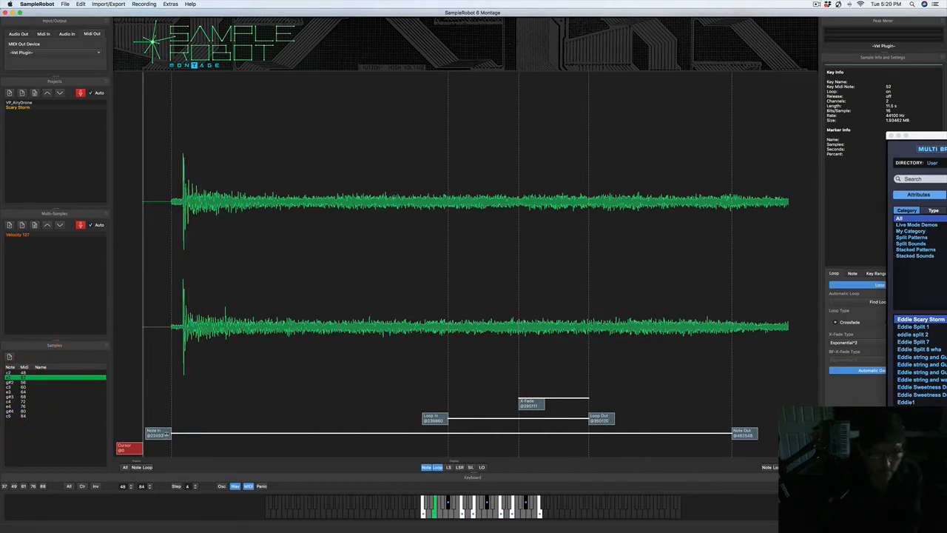
{"action": "left_click_drag", "start_coordinate": [168, 433], "coordinate": [176, 438]}
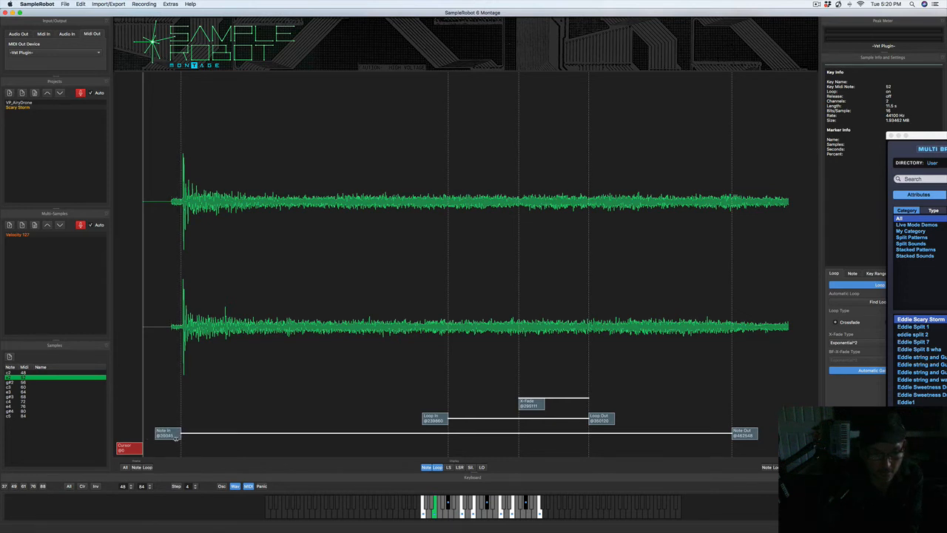
{"action": "left_click", "coordinate": [176, 437]}
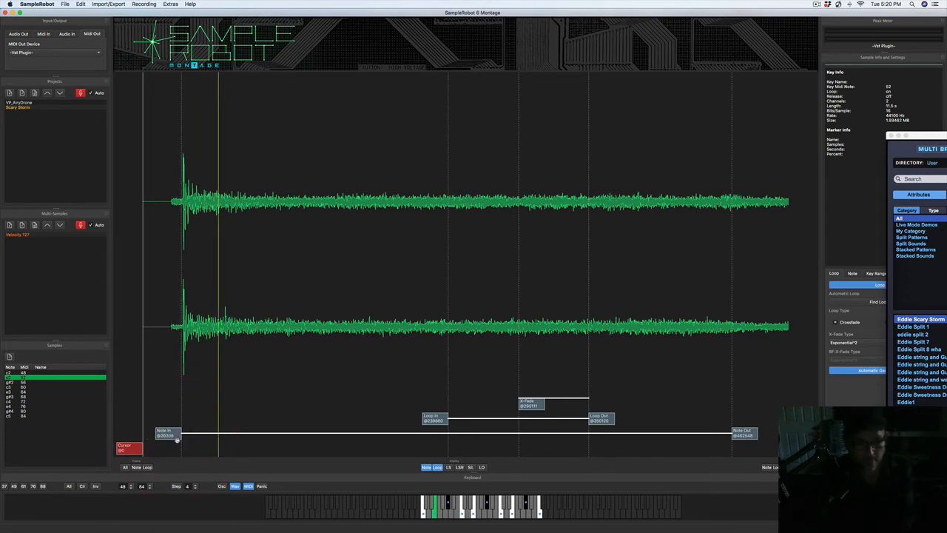
{"action": "left_click_drag", "start_coordinate": [175, 437], "coordinate": [174, 437]}
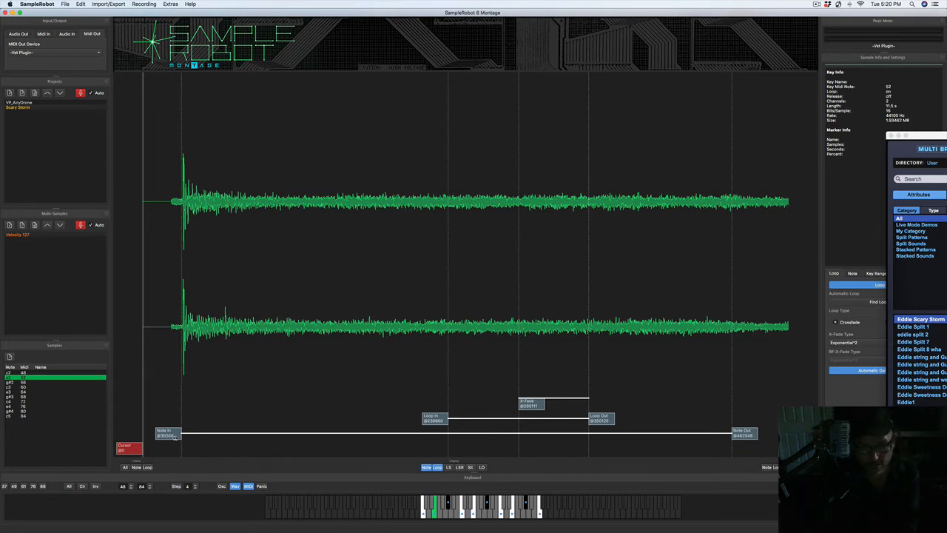
{"action": "left_click", "coordinate": [174, 437]}
Step through the samples from c2 to c3 and move c3's Note In marker to just before its attack, at about 40500
{"action": "left_click", "coordinate": [25, 373]}
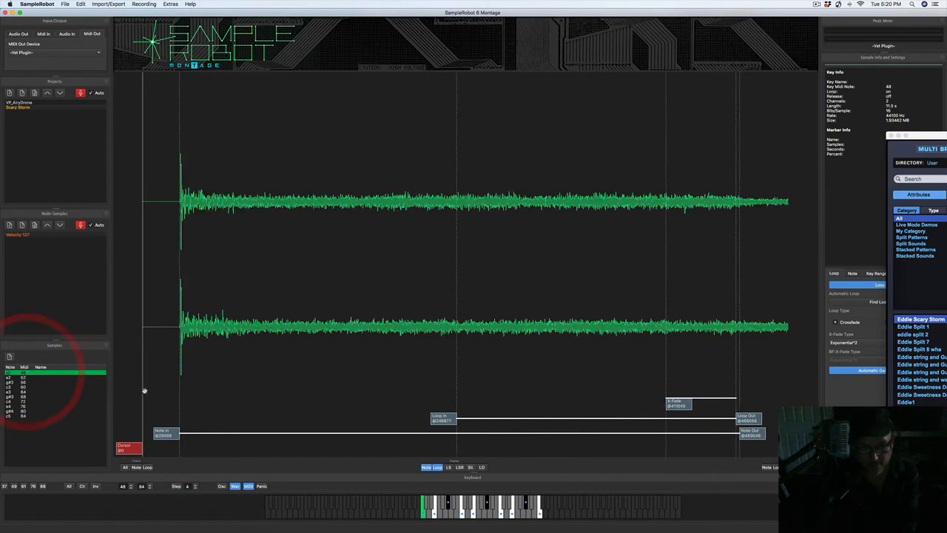
{"action": "left_click", "coordinate": [26, 378]}
{"action": "left_click", "coordinate": [23, 384]}
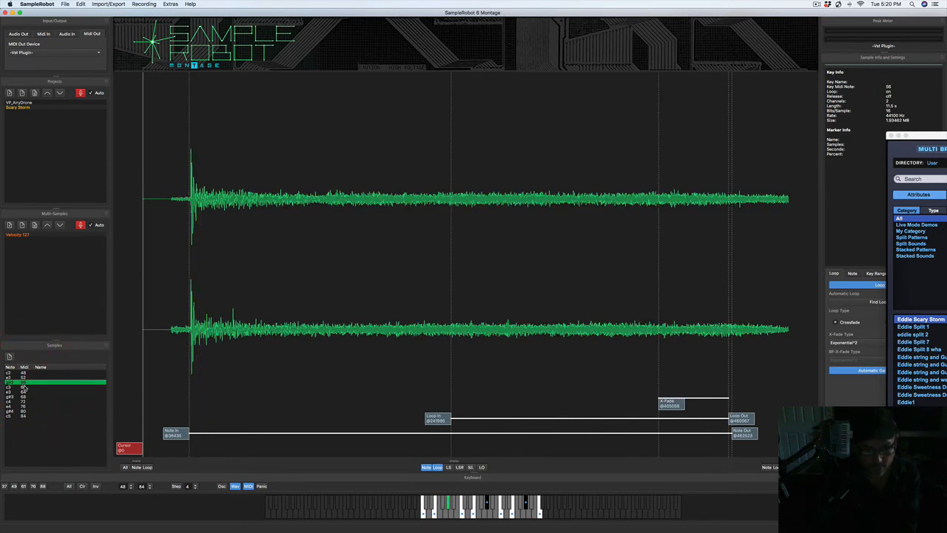
{"action": "left_click", "coordinate": [25, 387]}
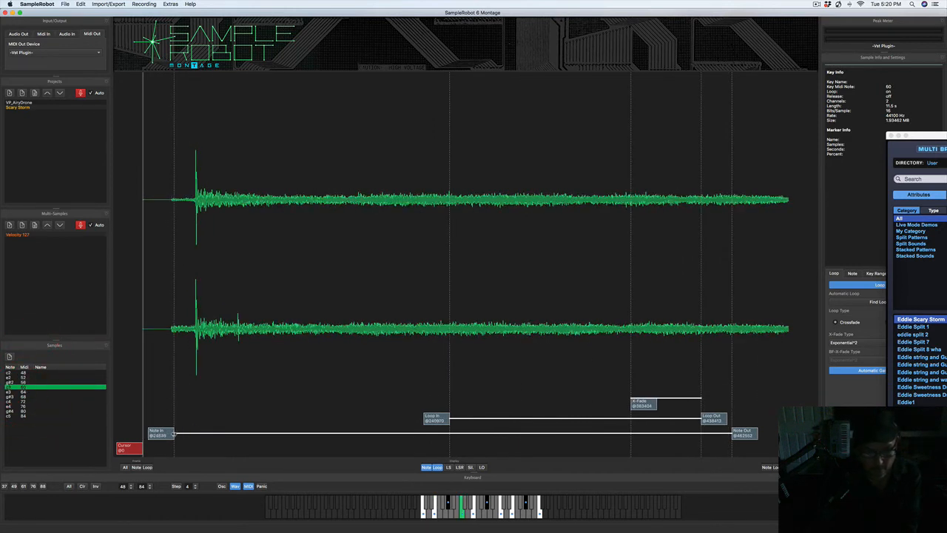
{"action": "mouse_move", "coordinate": [173, 435]}
{"action": "left_mouse_down"}
{"action": "mouse_move", "coordinate": [197, 441]}
{"action": "mouse_move", "coordinate": [189, 443]}
{"action": "left_mouse_up"}
{"action": "left_click", "coordinate": [189, 442]}
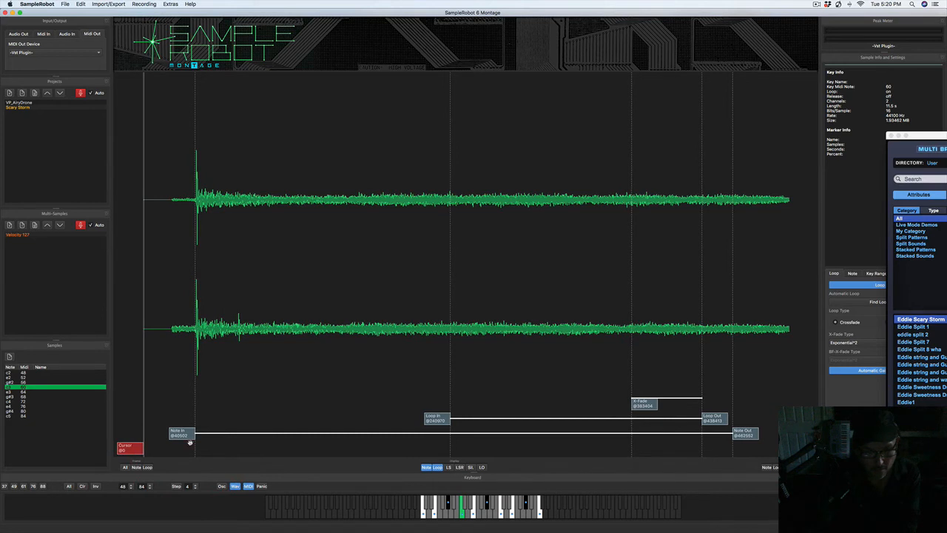
{"action": "left_click", "coordinate": [189, 443]}
Move the Note In markers of the e3 and g#3 samples to just before their attacks, with g#3 at about 39780
{"action": "left_click", "coordinate": [26, 392]}
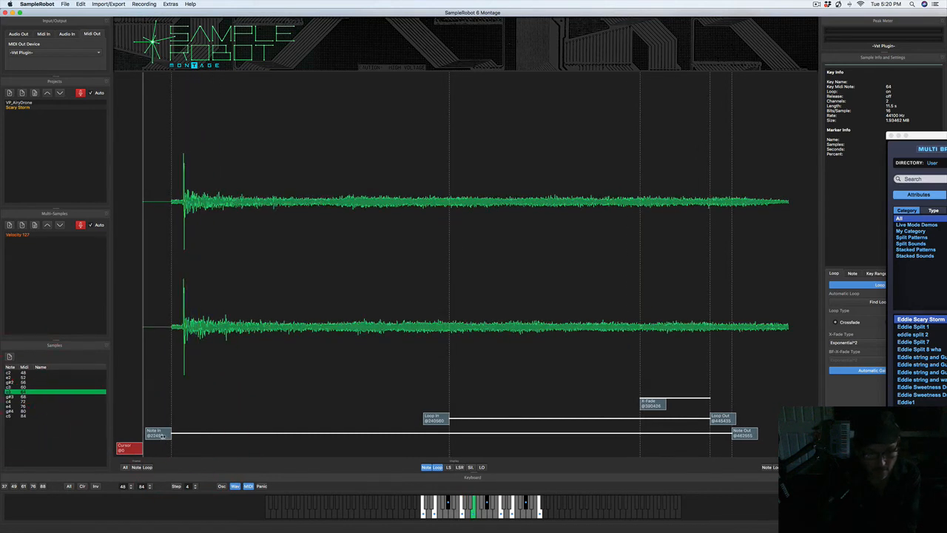
{"action": "left_click_drag", "start_coordinate": [165, 440], "coordinate": [170, 442]}
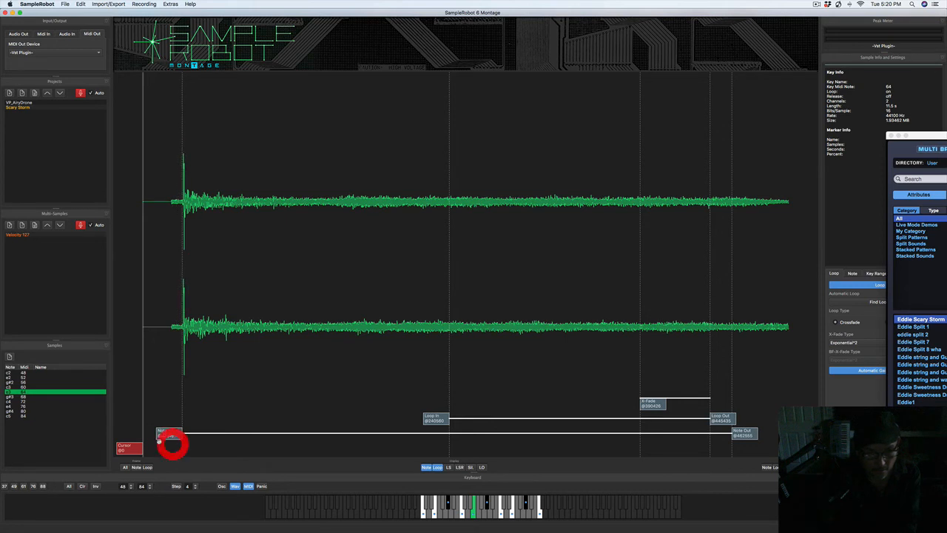
{"action": "left_click", "coordinate": [25, 397]}
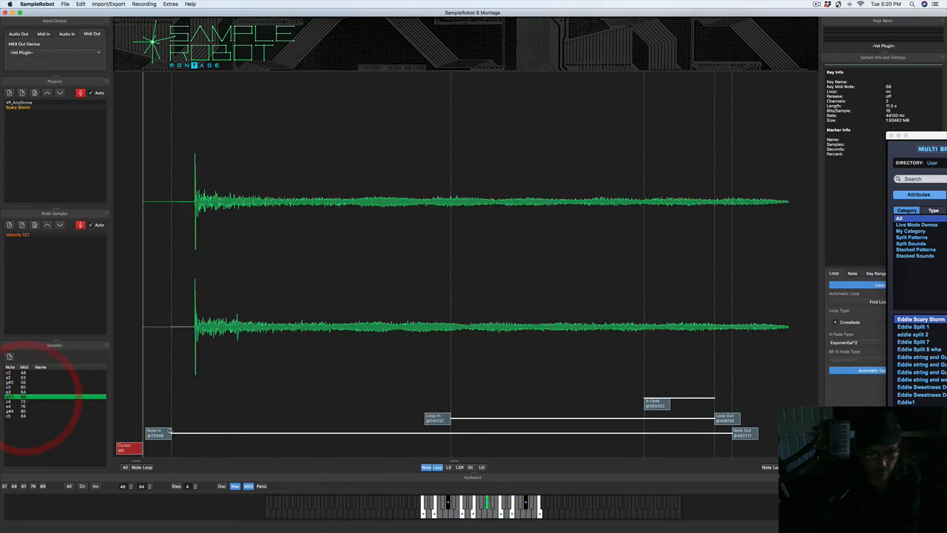
{"action": "left_click_drag", "start_coordinate": [167, 433], "coordinate": [185, 439]}
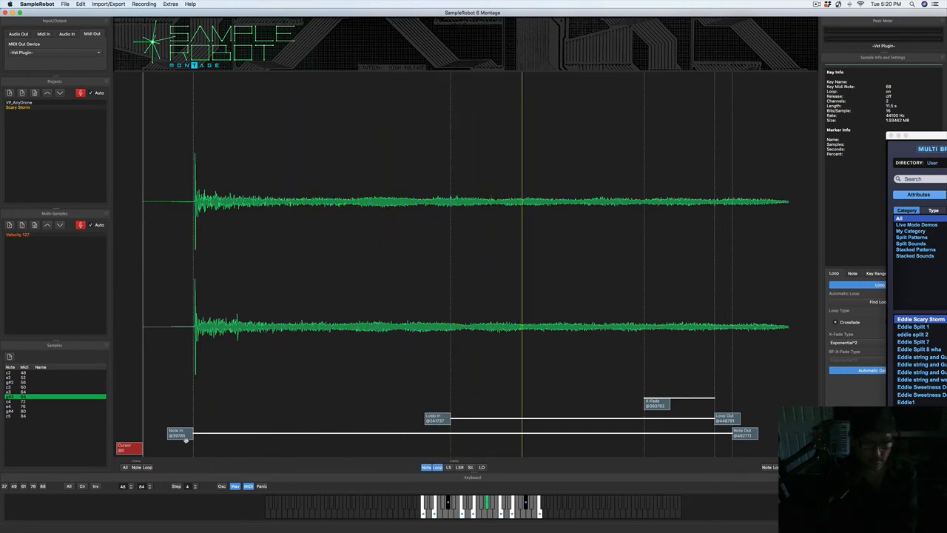
{"action": "key", "text": "space"}
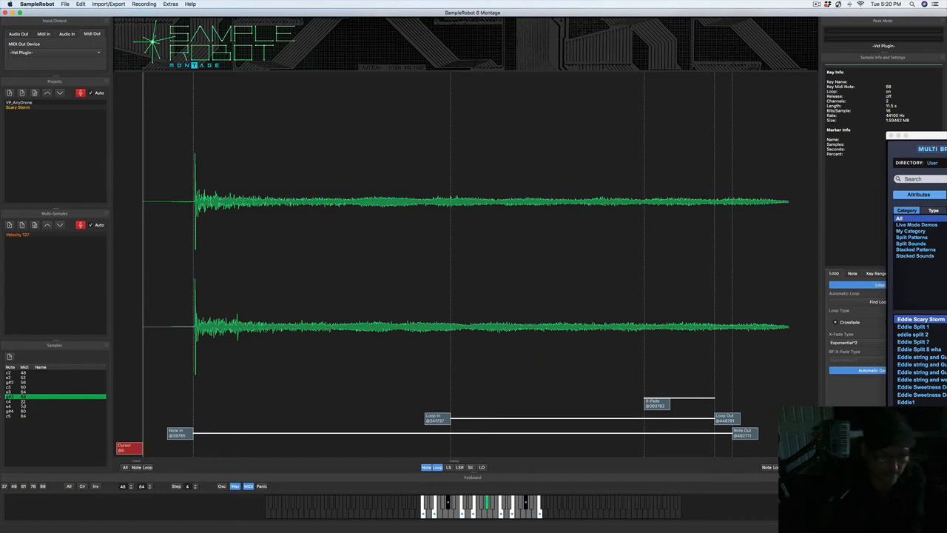
Move the Note In markers of the c4 and g#4 samples closer to their attacks, with g#4 at about 24500, leaving e4 as recorded
{"action": "left_click", "coordinate": [25, 402]}
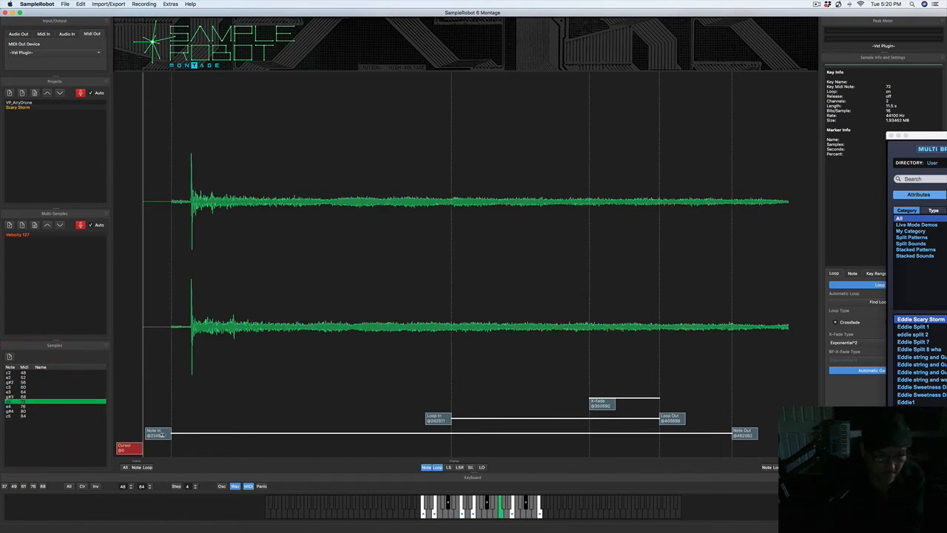
{"action": "mouse_move", "coordinate": [161, 435]}
{"action": "left_mouse_down"}
{"action": "mouse_move", "coordinate": [195, 436]}
{"action": "mouse_move", "coordinate": [174, 435]}
{"action": "left_mouse_up"}
{"action": "left_click", "coordinate": [20, 406]}
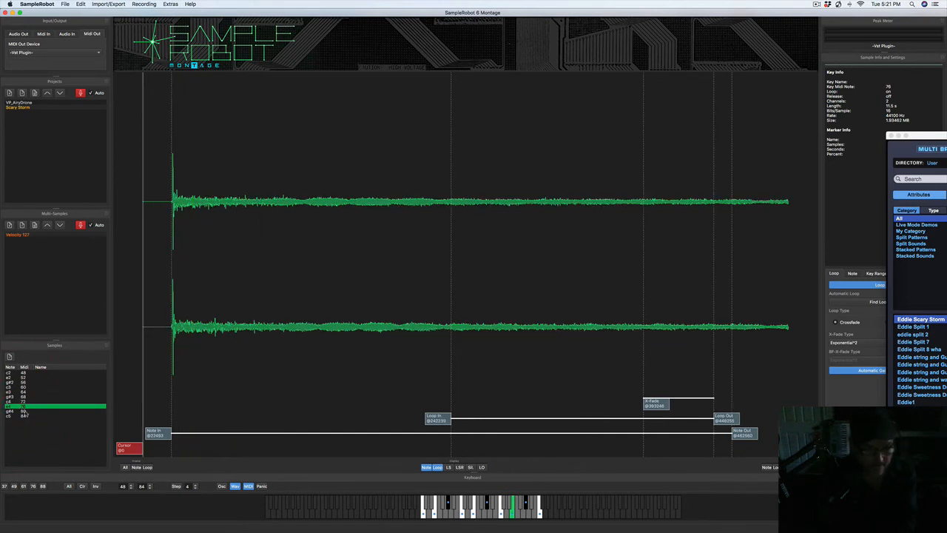
{"action": "left_click", "coordinate": [24, 410]}
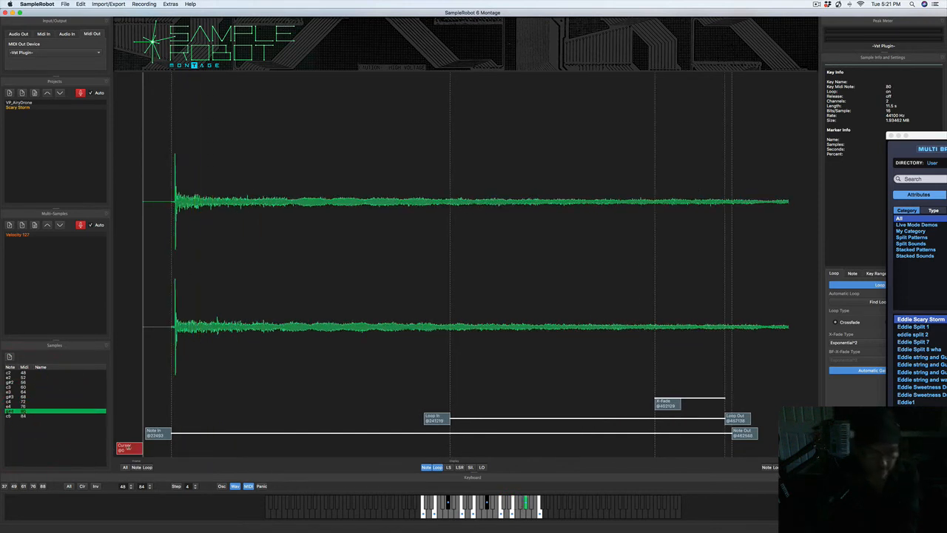
{"action": "left_click_drag", "start_coordinate": [156, 436], "coordinate": [157, 436]}
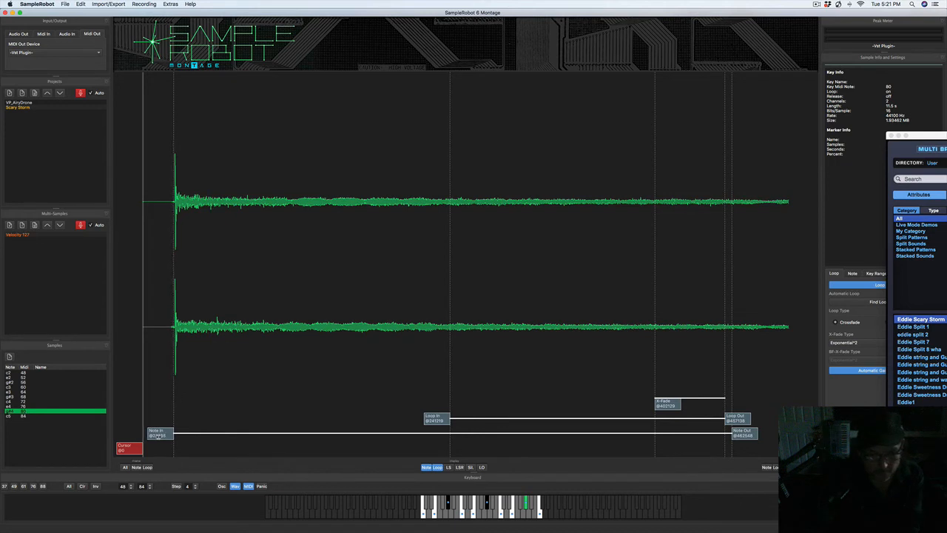
{"action": "left_click", "coordinate": [158, 435]}
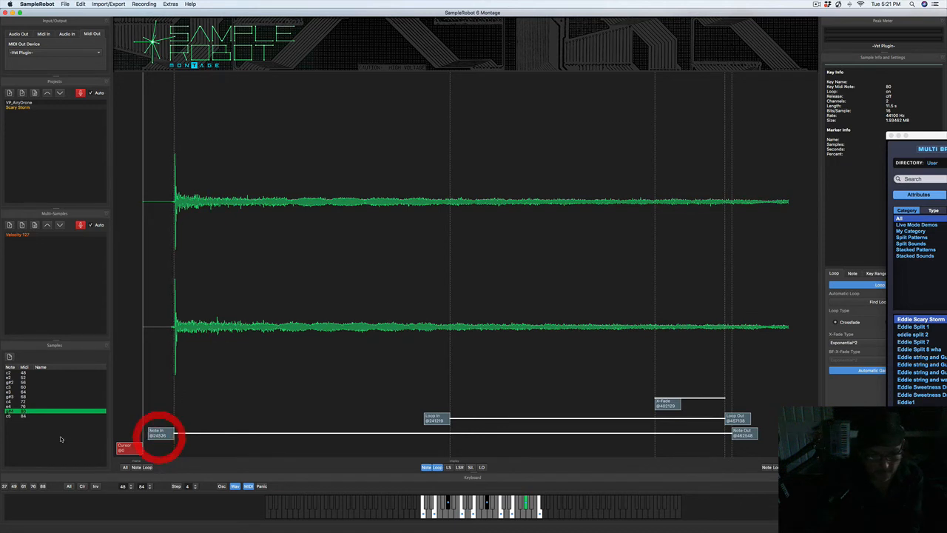
Move the c5 sample's Note In marker to just before its attack, at about 38470, playing the sample back to check it
{"action": "left_click", "coordinate": [25, 418]}
{"action": "left_click", "coordinate": [24, 418]}
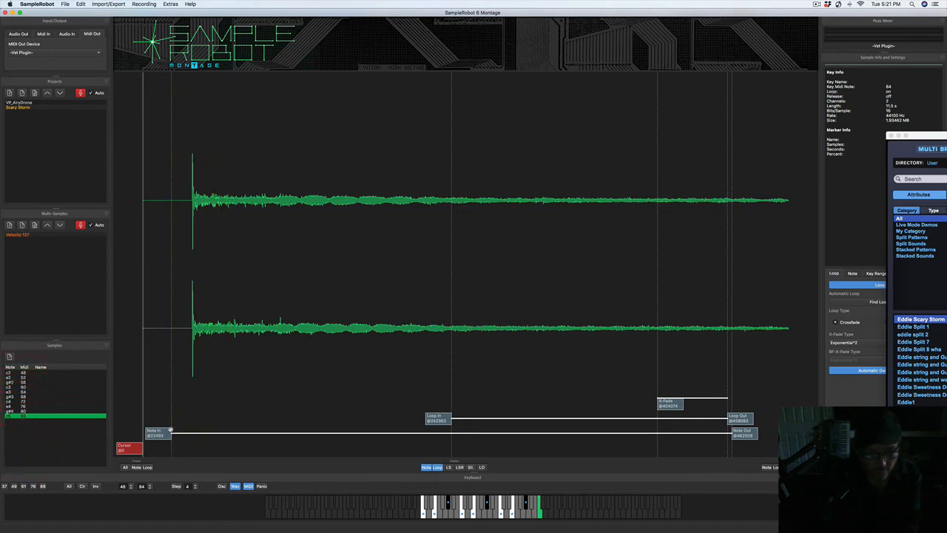
{"action": "mouse_move", "coordinate": [163, 435]}
{"action": "left_mouse_down"}
{"action": "mouse_move", "coordinate": [188, 438]}
{"action": "mouse_move", "coordinate": [182, 446]}
{"action": "left_mouse_up"}
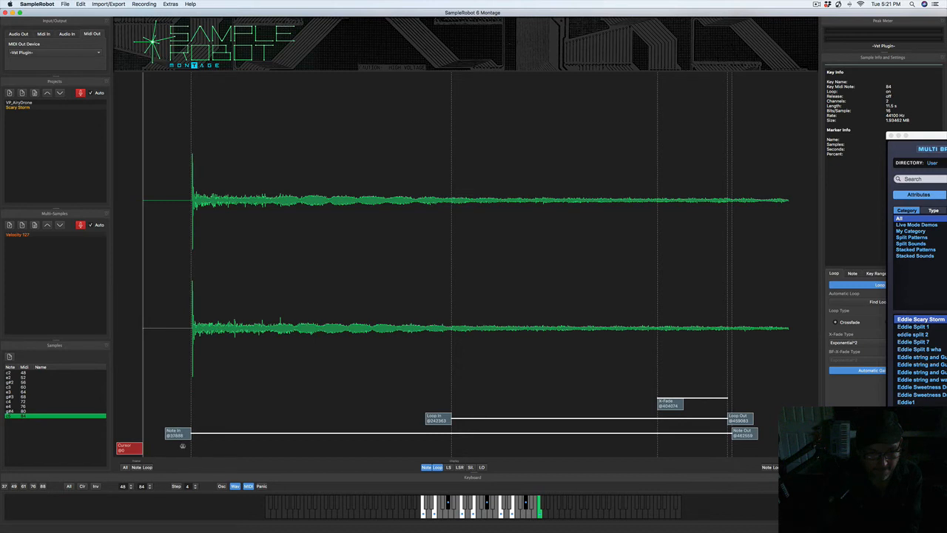
{"action": "left_click", "coordinate": [183, 446]}
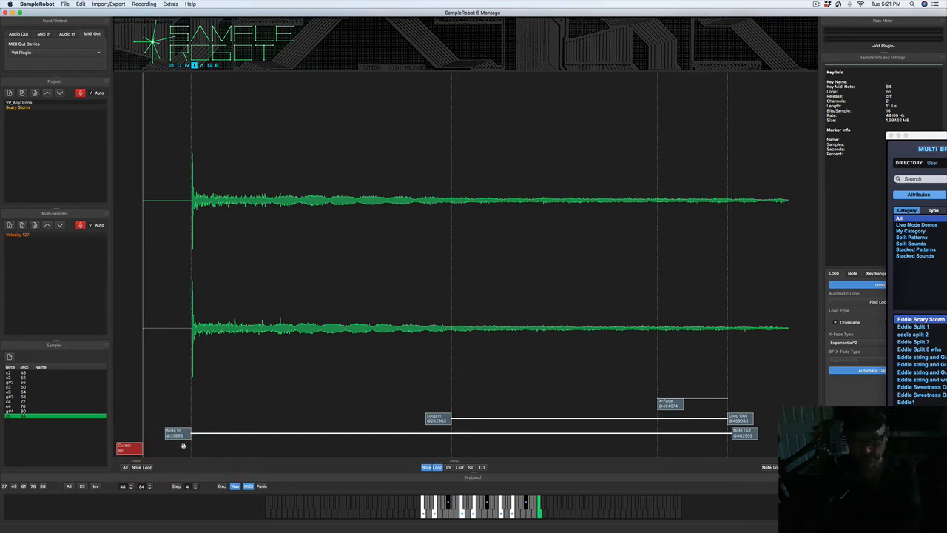
{"action": "key", "text": "space"}
{"action": "key", "text": "space"}
{"action": "key", "text": "space"}
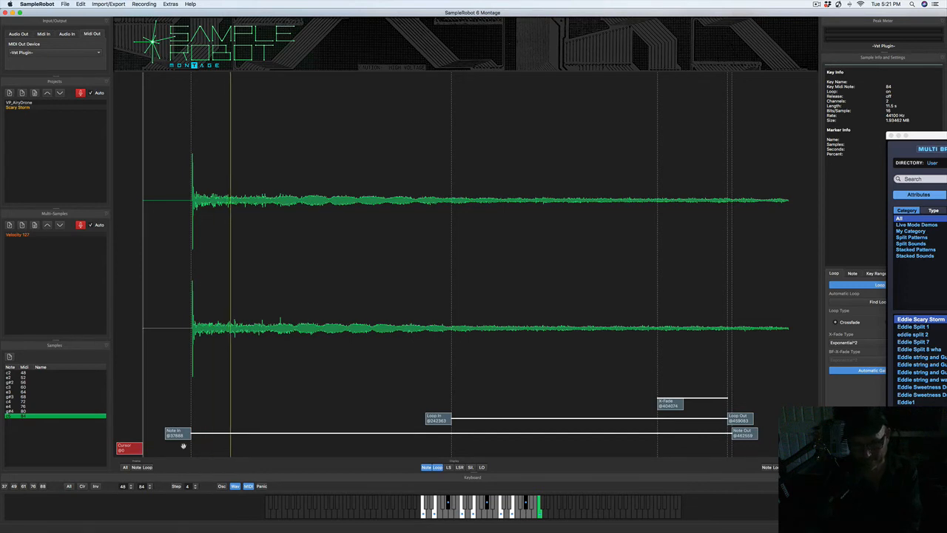
{"action": "key", "text": "space"}
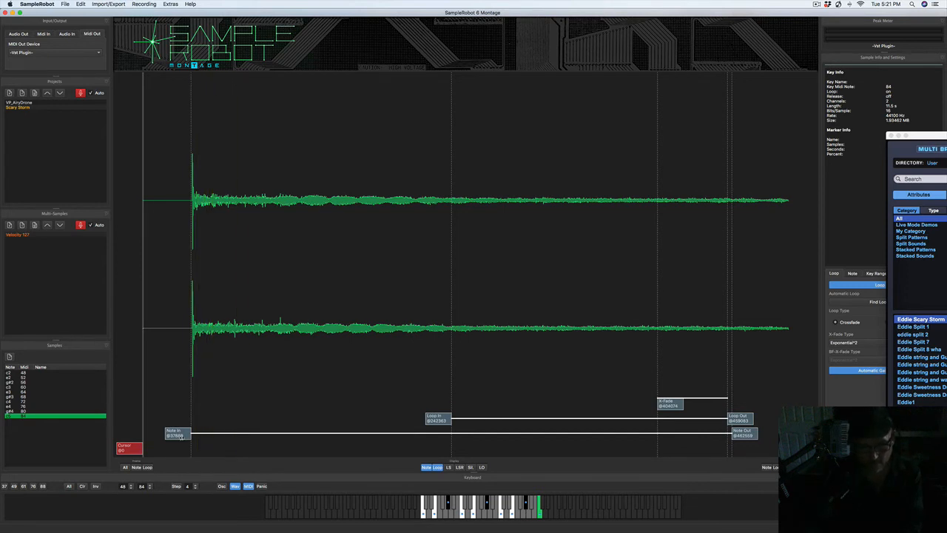
{"action": "left_click", "coordinate": [179, 435]}
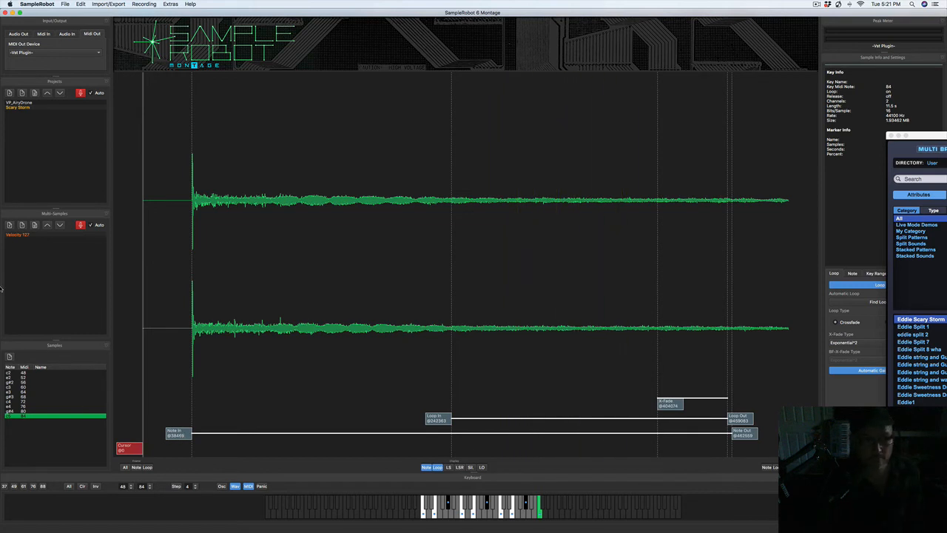
Select the Scary Storm project and save it
{"action": "left_click", "coordinate": [65, 4]}
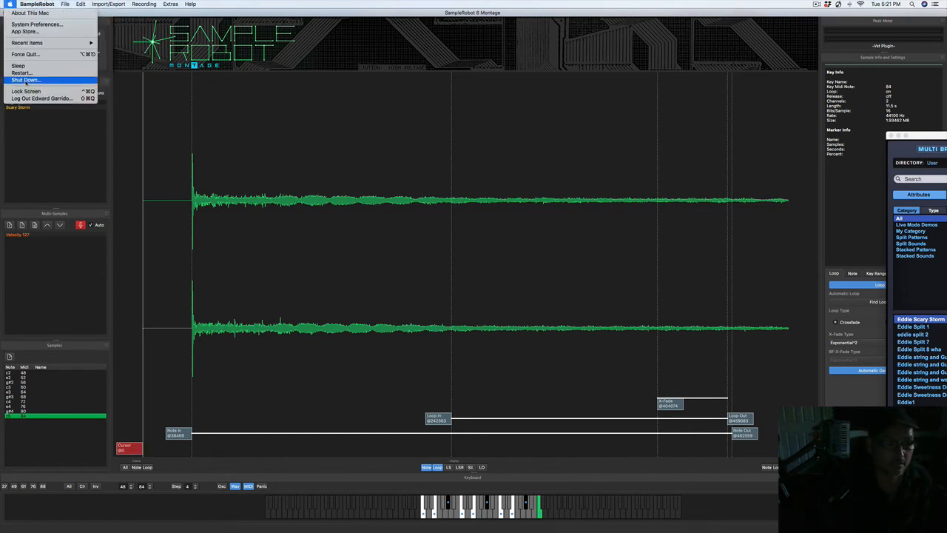
{"action": "left_click", "coordinate": [36, 118]}
{"action": "left_click", "coordinate": [32, 108]}
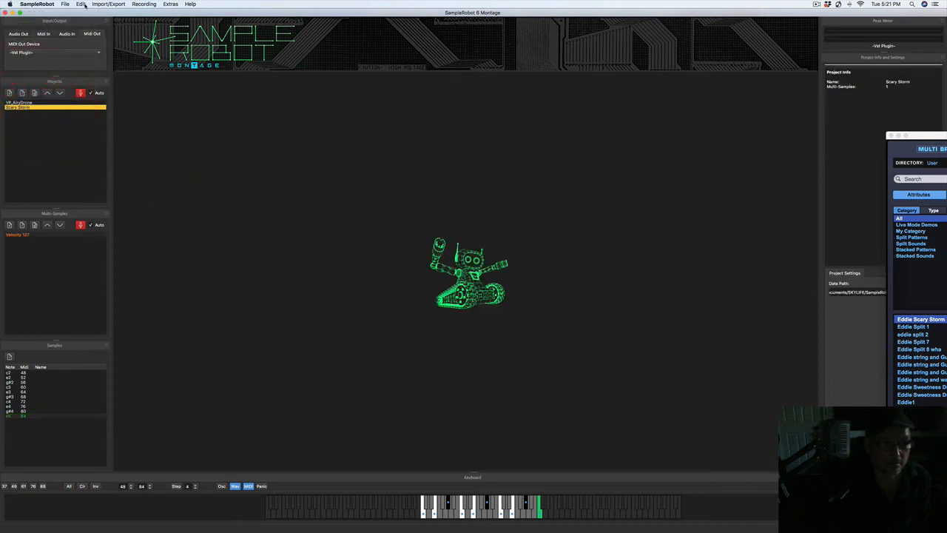
{"action": "left_click", "coordinate": [65, 5]}
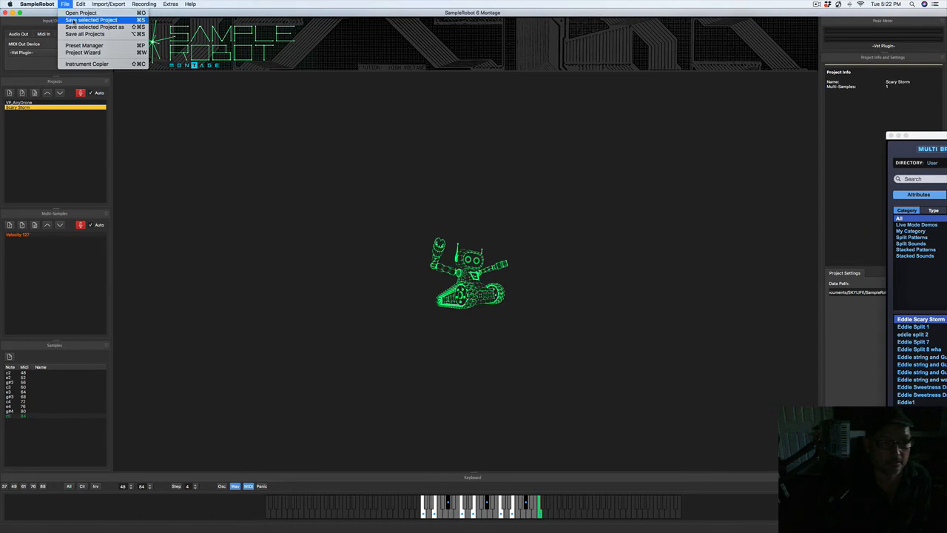
{"action": "left_click", "coordinate": [74, 21]}
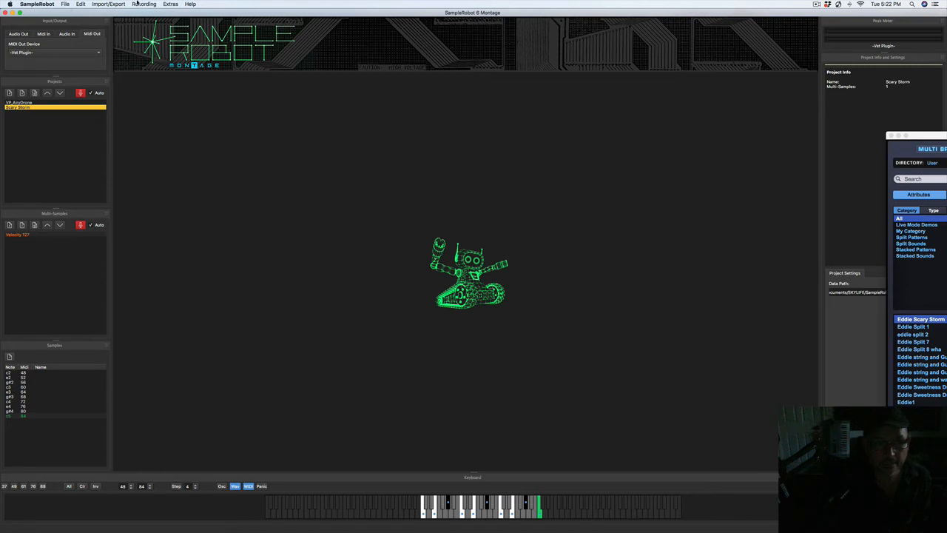
Export the Scary Storm project in Yamaha Montage X7L format, accepting the 44.1 kHz, 16-bit, stereo export settings
{"action": "left_click", "coordinate": [108, 4]}
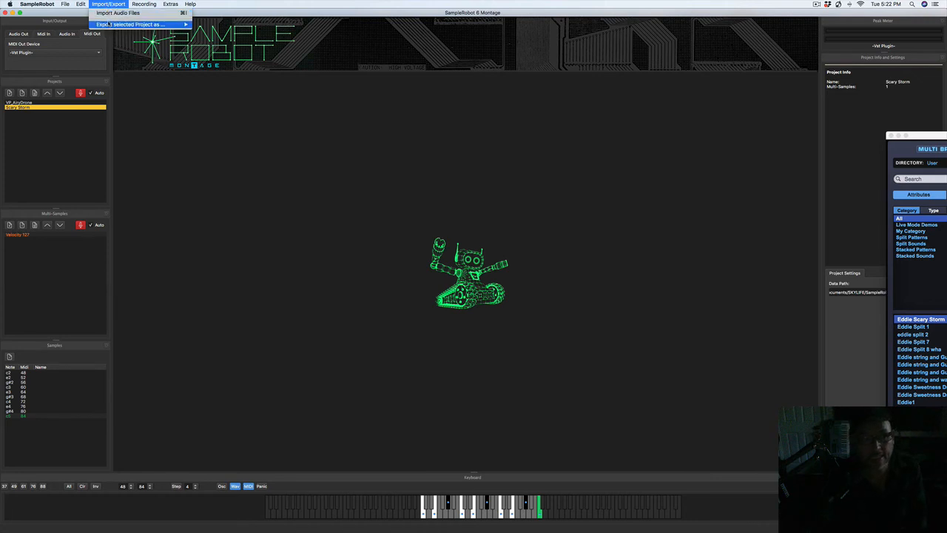
{"action": "mouse_move", "coordinate": [106, 24]}
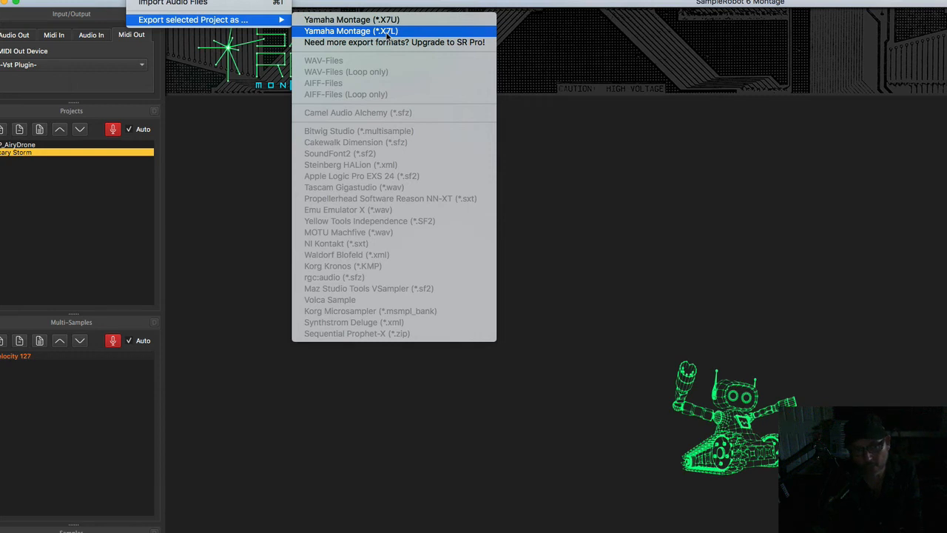
{"action": "left_click", "coordinate": [239, 194]}
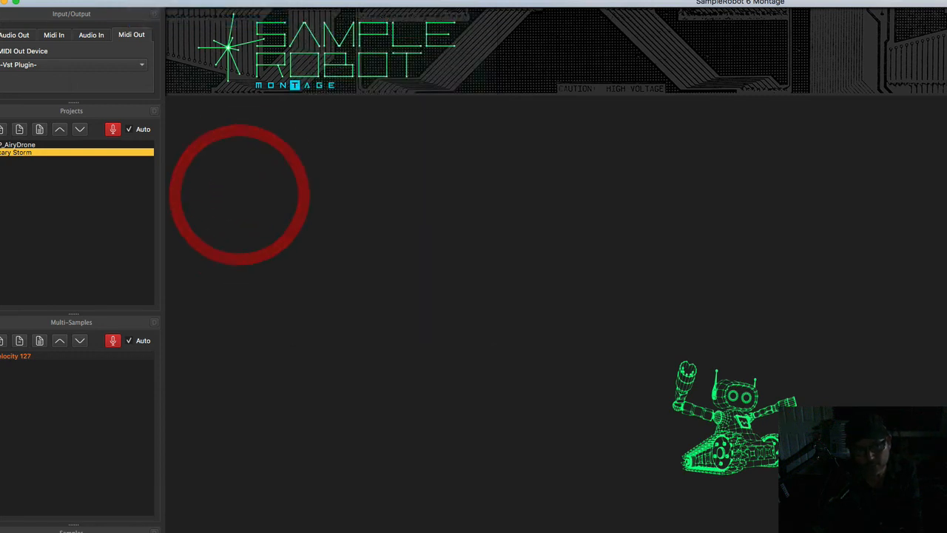
{"action": "left_click", "coordinate": [156, 3]}
{"action": "mouse_move", "coordinate": [171, 27]}
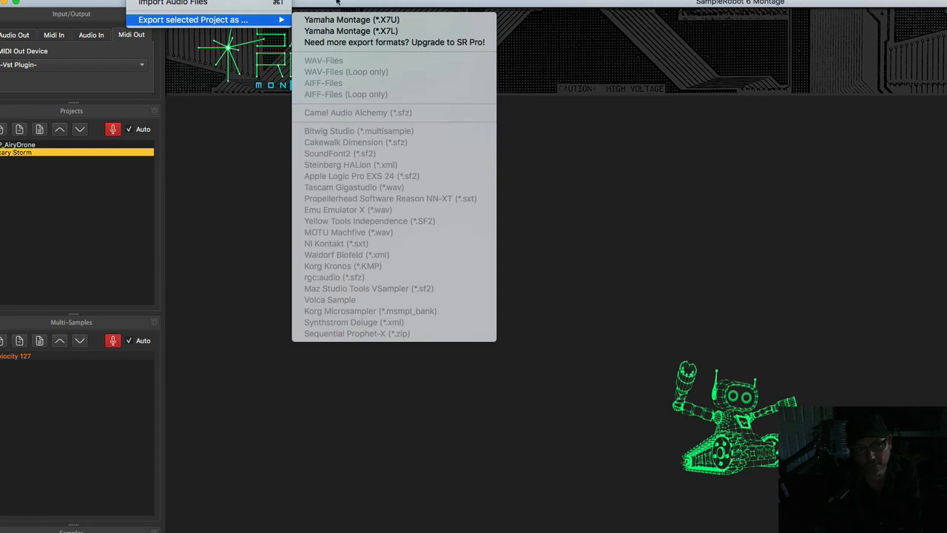
{"action": "left_click", "coordinate": [389, 32]}
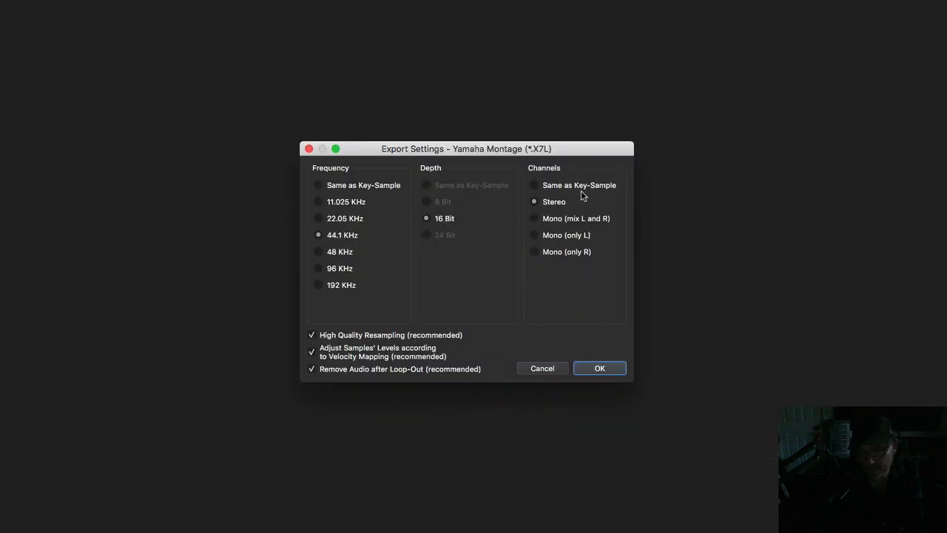
{"action": "left_click", "coordinate": [599, 368]}
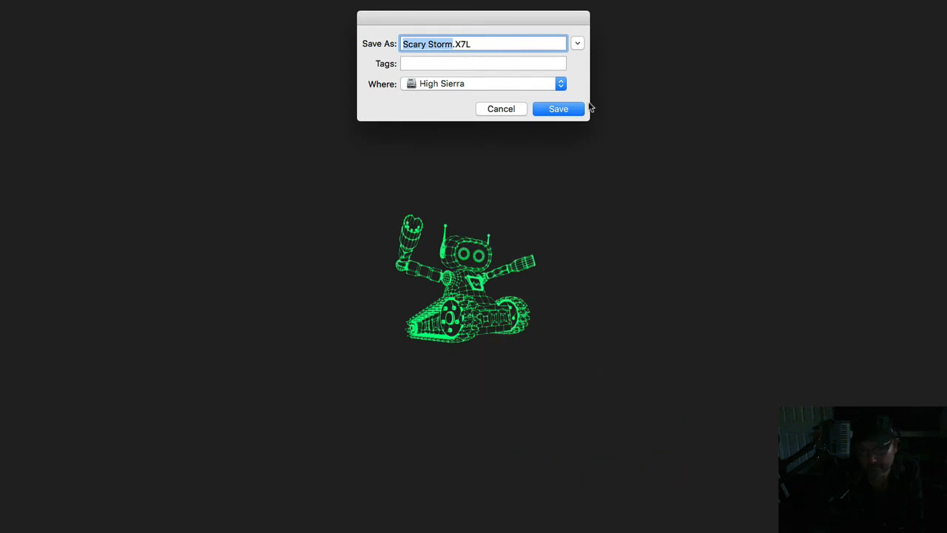
Save the export as Scary Storm.X7L to the iCloud Desktop folder
{"action": "left_click", "coordinate": [562, 83]}
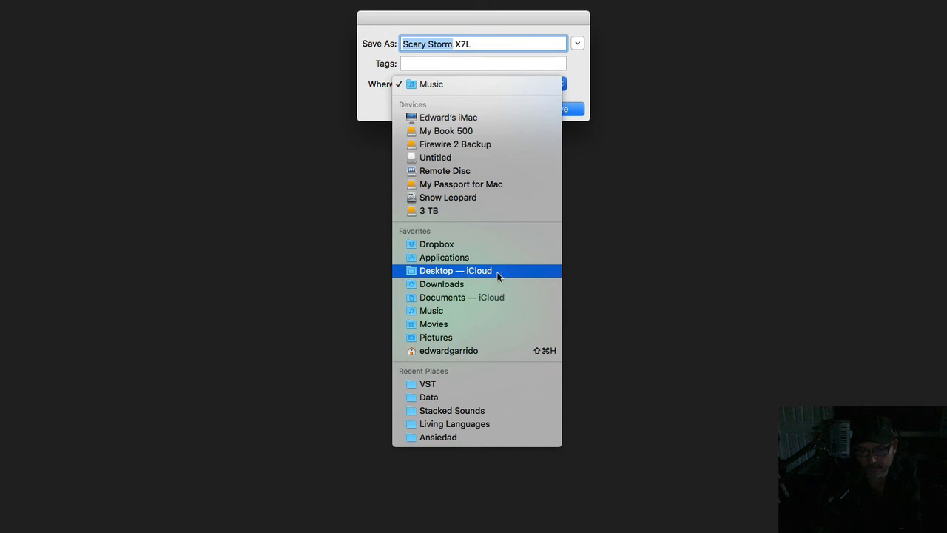
{"action": "left_click", "coordinate": [466, 273]}
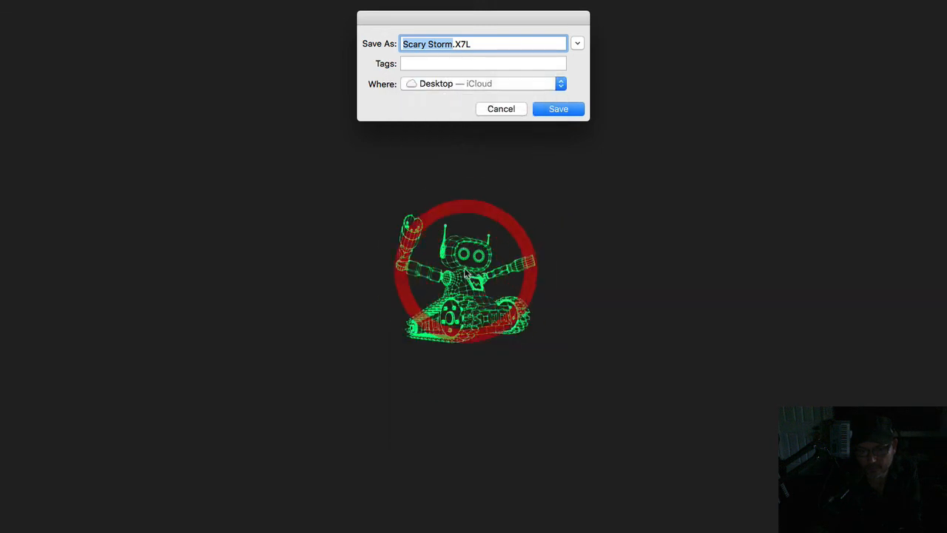
{"action": "left_click", "coordinate": [560, 109]}
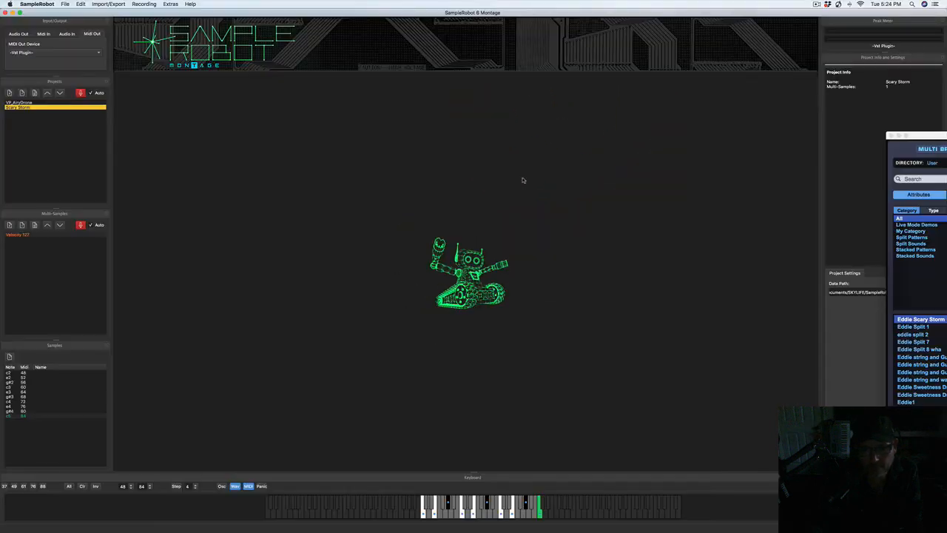
Quit SampleRobot and confirm closing it
{"action": "left_click", "coordinate": [36, 4]}
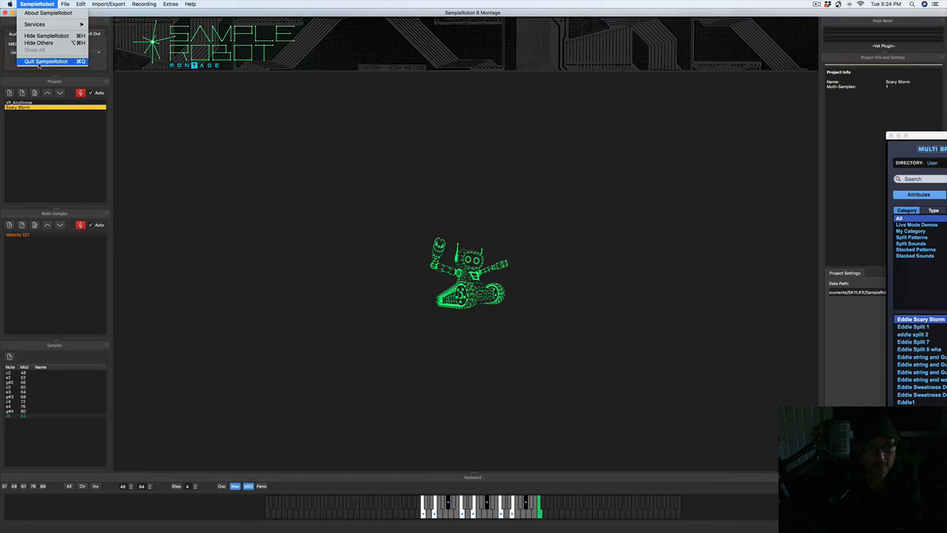
{"action": "left_click", "coordinate": [38, 61]}
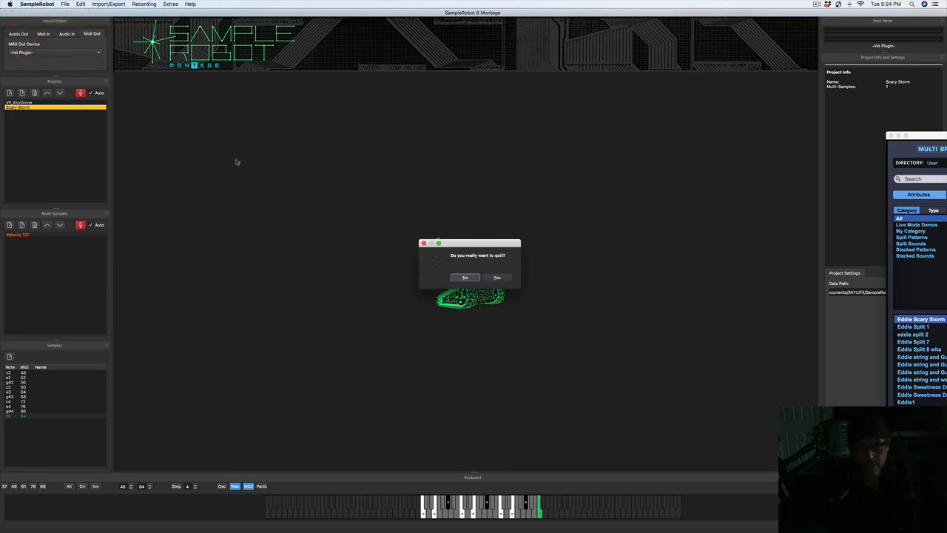
{"action": "left_click", "coordinate": [496, 278]}
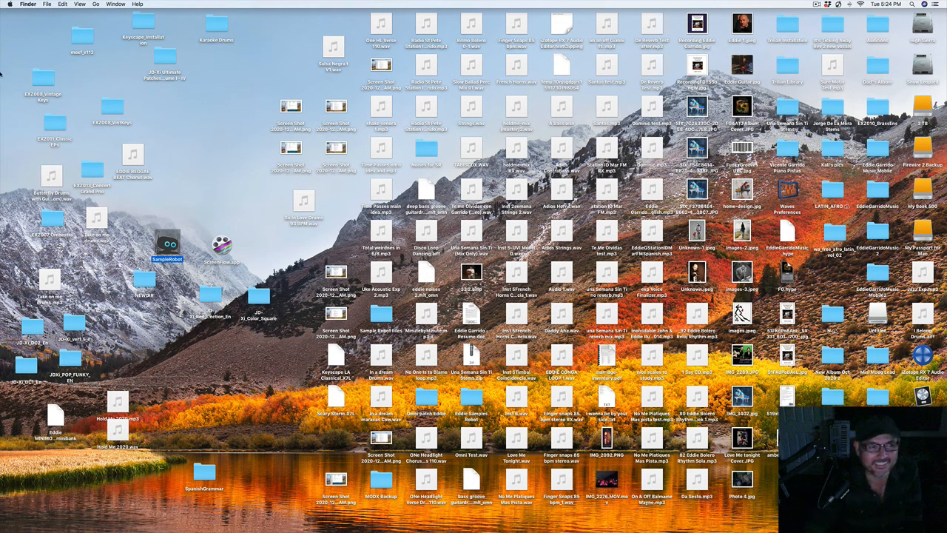
Switch to Finder, open a window on the Desktop folder and select the exported Scary Storm.X7L file
{"action": "mouse_move", "coordinate": [3, 65]}
{"action": "left_click", "coordinate": [15, 39]}
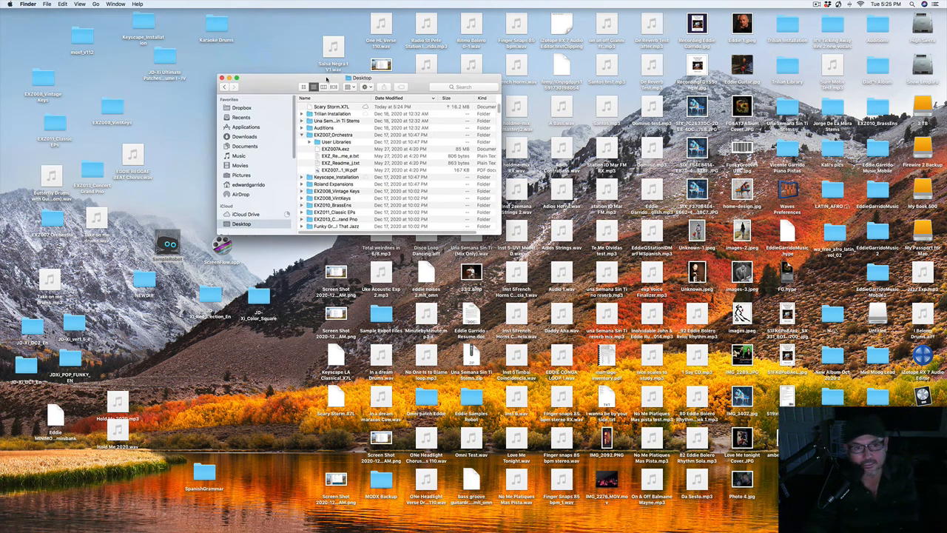
{"action": "left_click", "coordinate": [329, 77]}
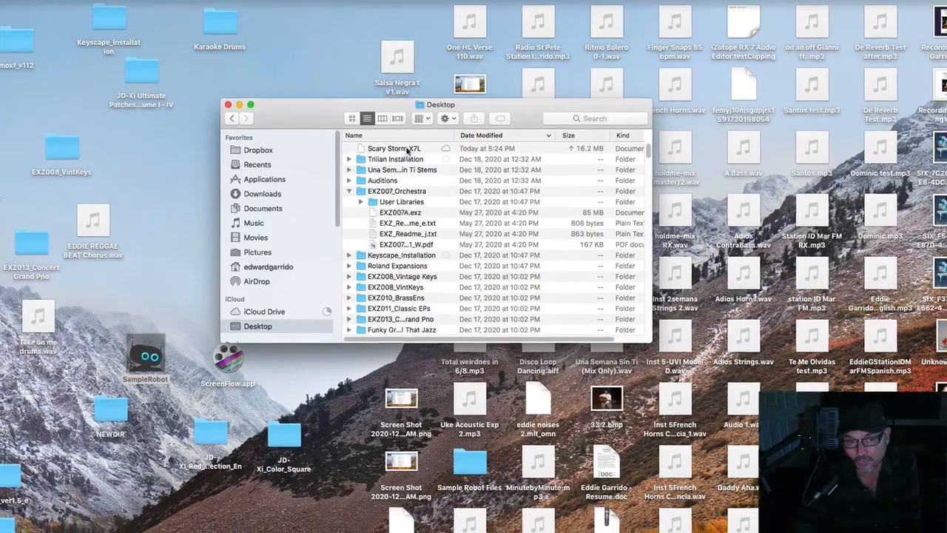
{"action": "left_click", "coordinate": [342, 108]}
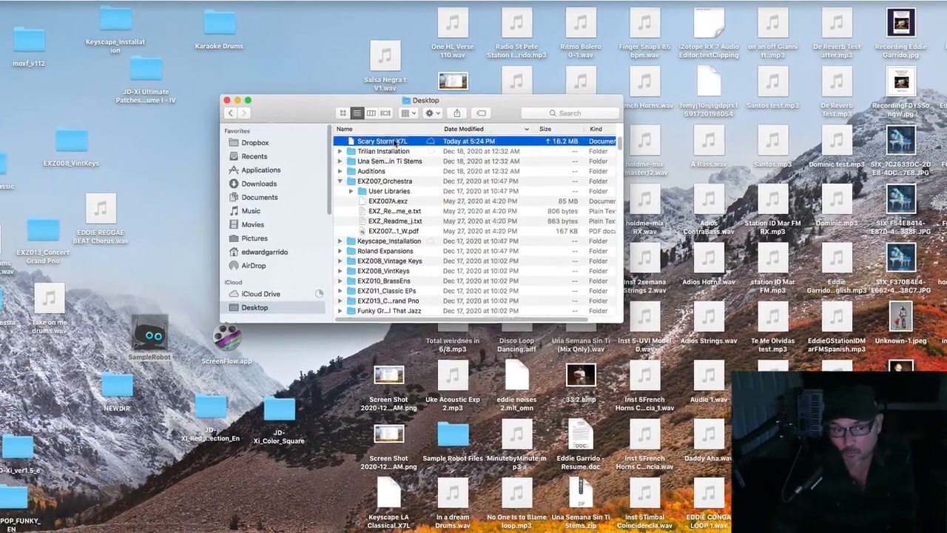